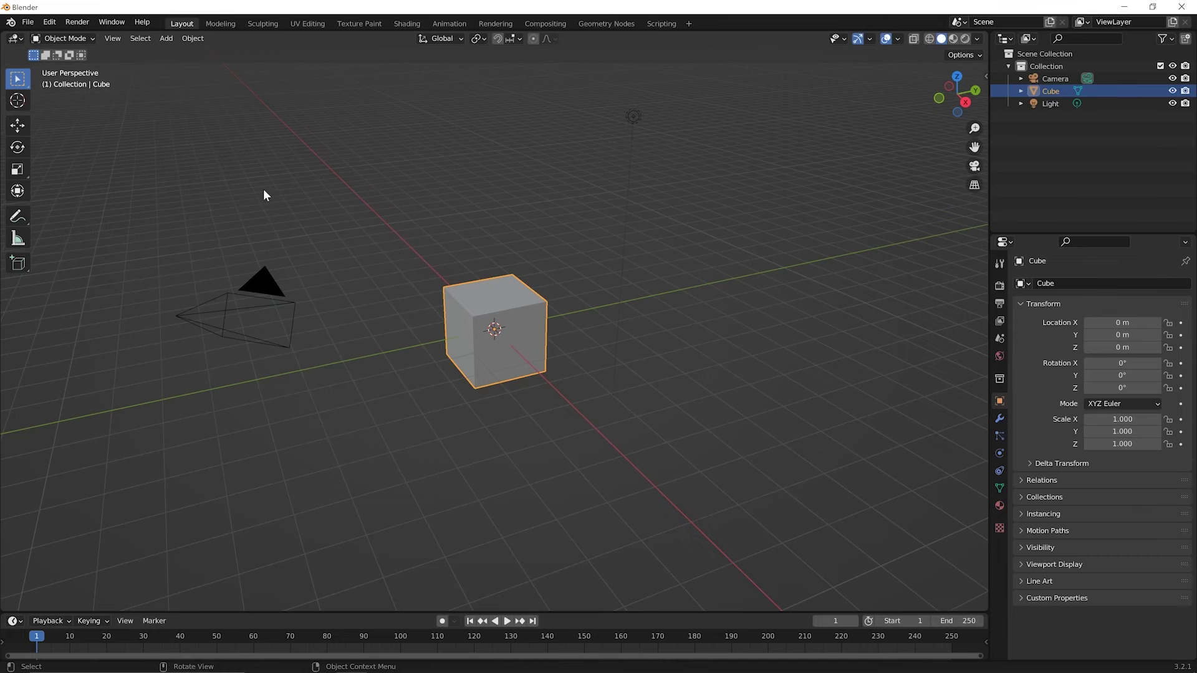
# Create a new Blender file from the General template with the default cube, camera and light.
pyautogui.click(28, 21)
pyautogui.moveTo(42, 41)
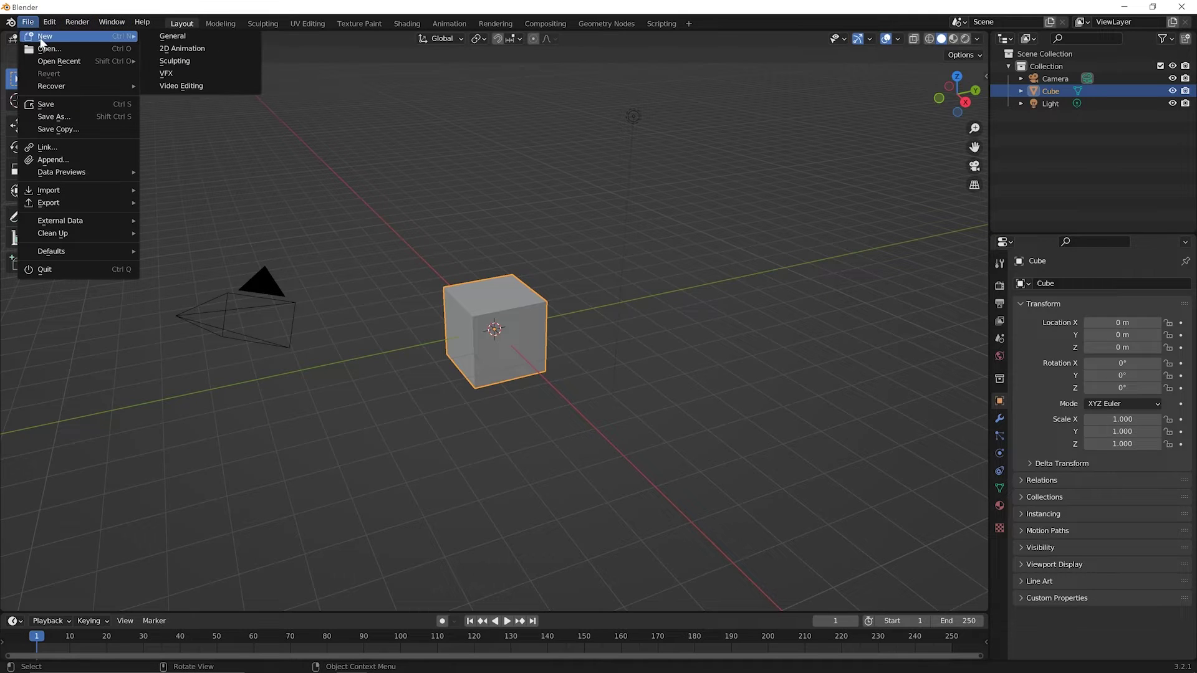
pyautogui.click(173, 35)
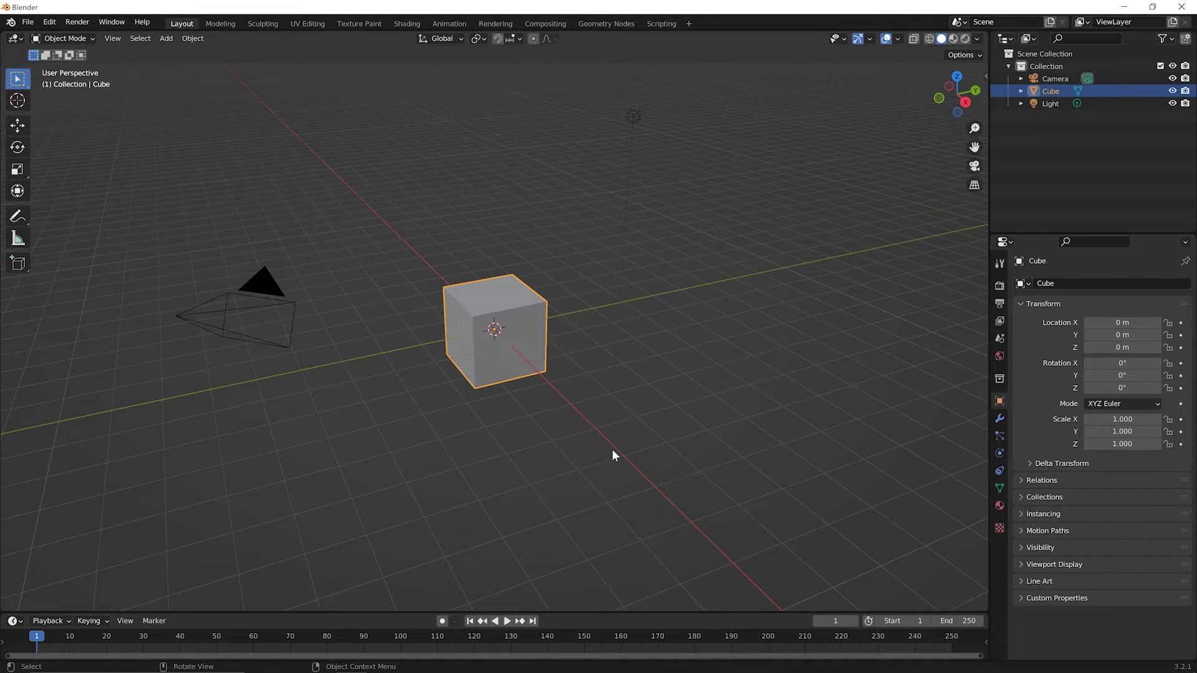
# Delete the default cube and add a mesh plane at the scene origin.
pyautogui.press('x')
pyautogui.click(498, 370)
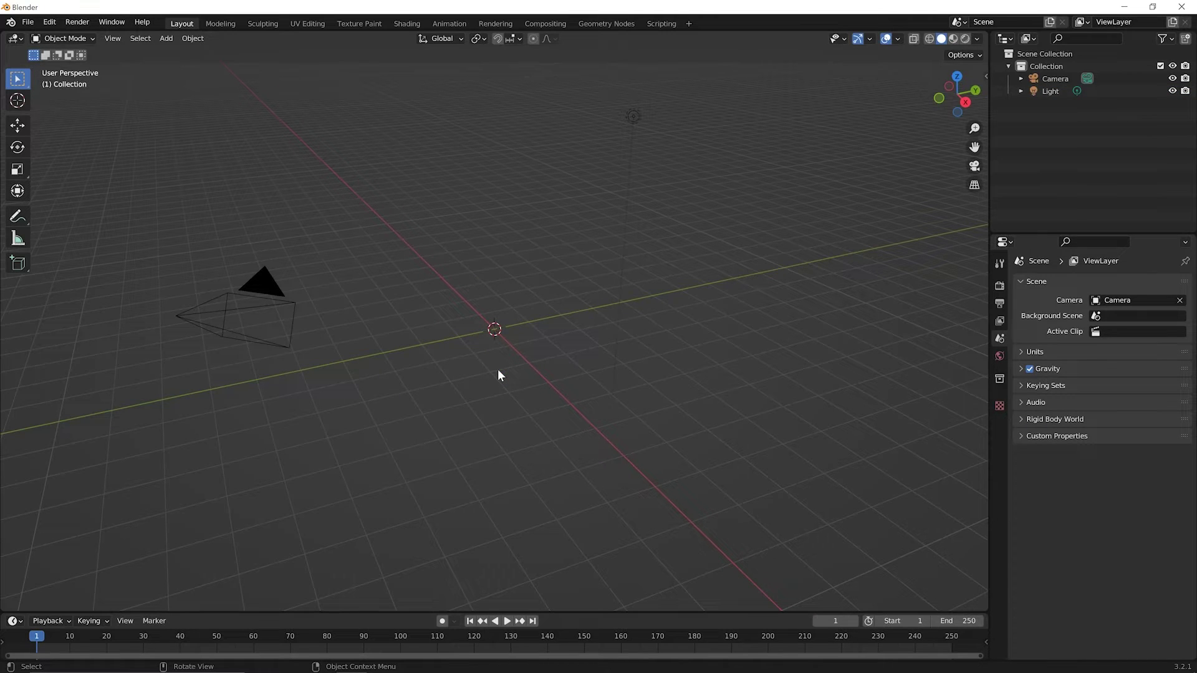
pyautogui.hotkey('shift', 'a')
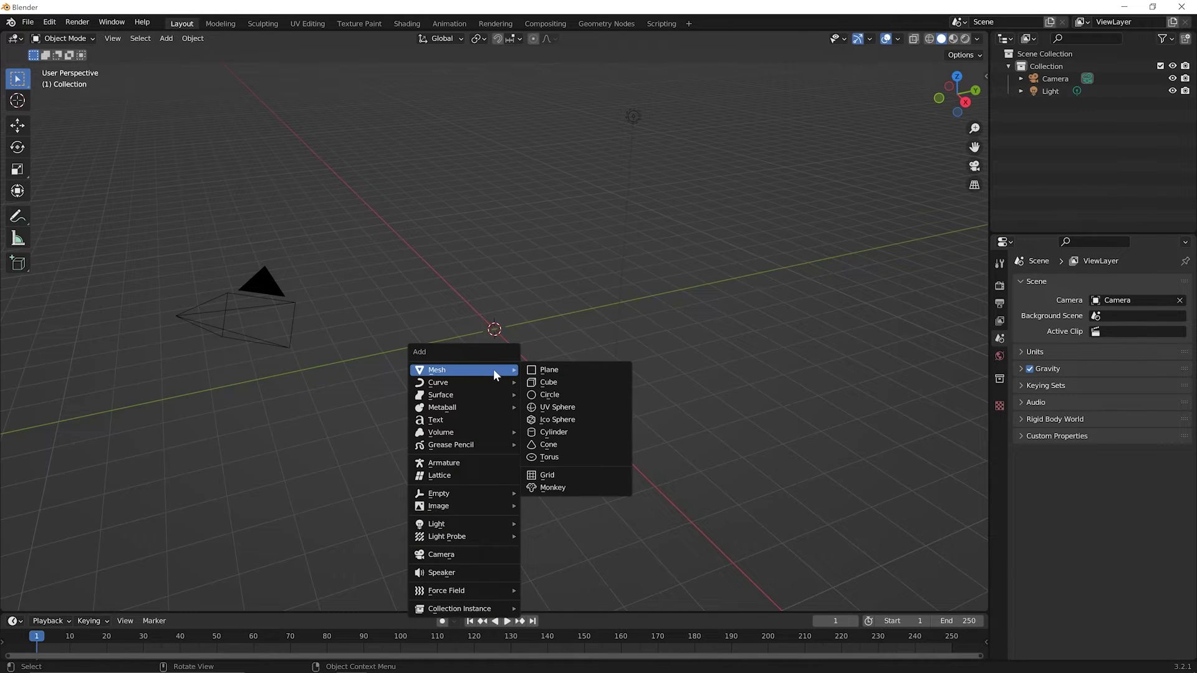
pyautogui.click(548, 372)
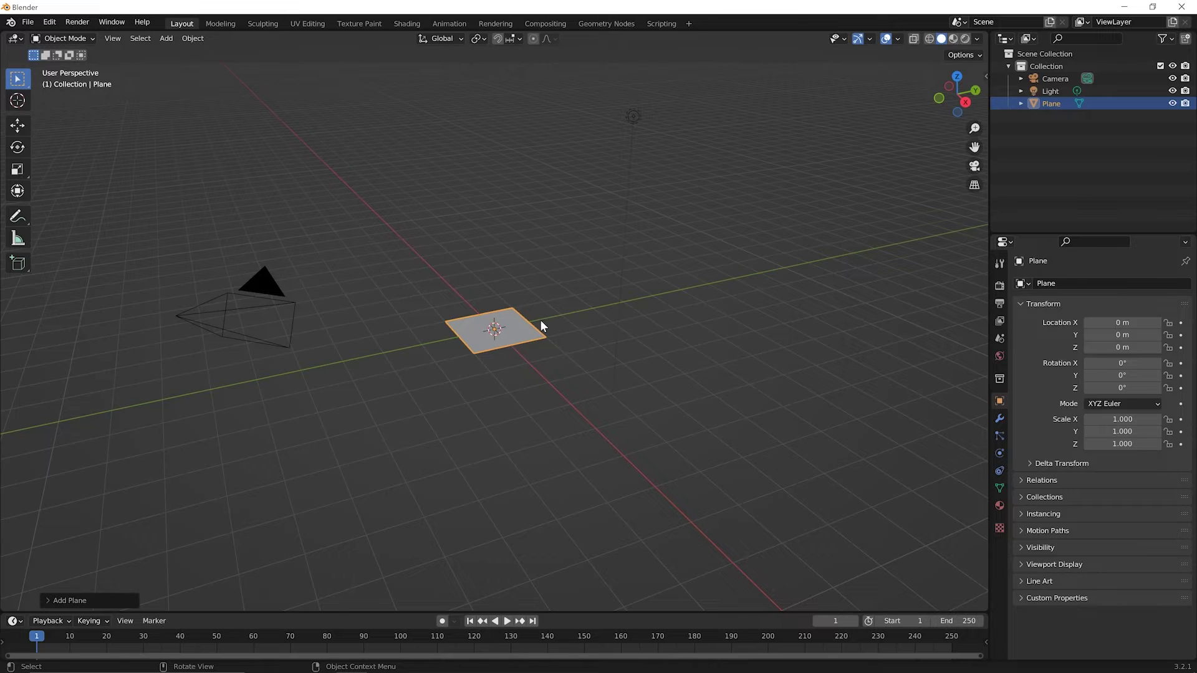
pyautogui.scroll(6, 508, 330)
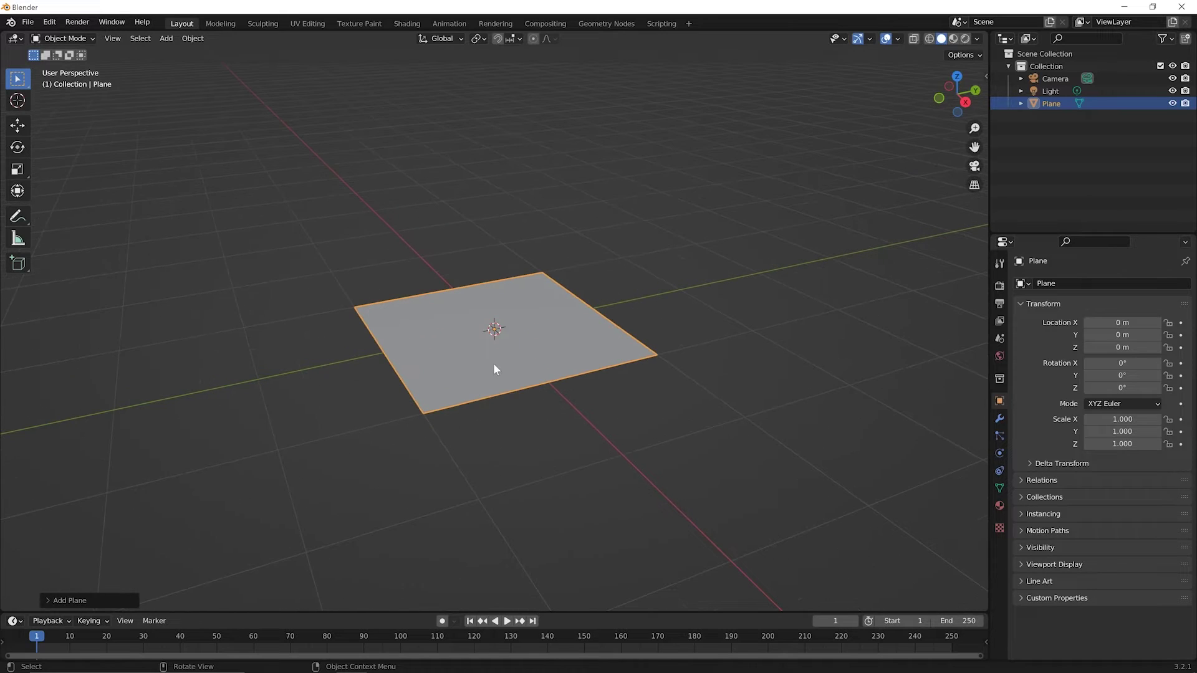
# In Edit Mode, extrude the plane's back edge about 1.7 m straight up along Z into a wall.
pyautogui.moveTo(493, 365); pyautogui.dragTo(533, 376, button='middle')
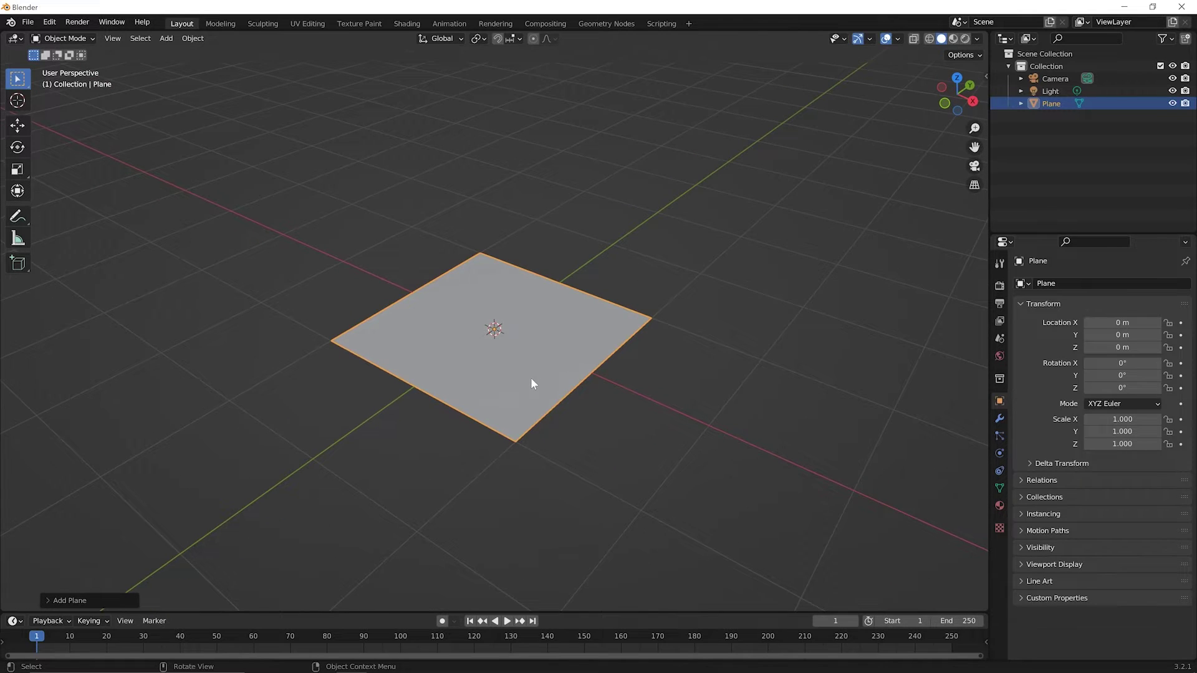
pyautogui.press('Tab')
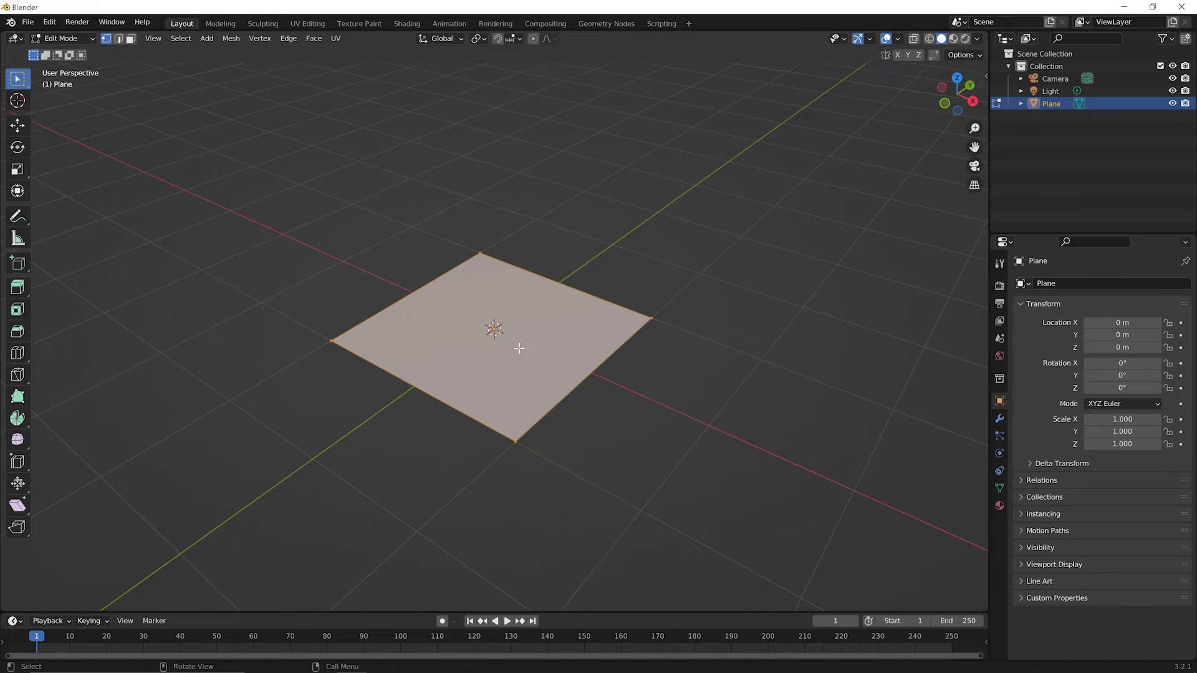
pyautogui.click(421, 241)
pyautogui.press('2')
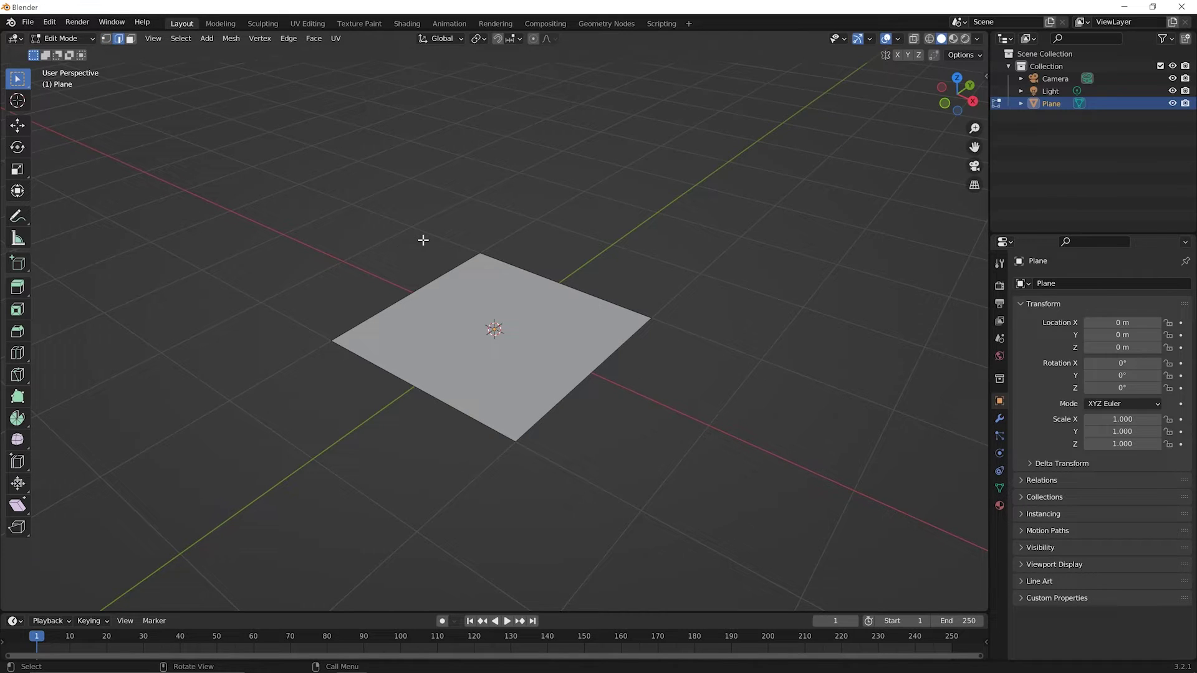
pyautogui.click(428, 282)
pyautogui.press('g')
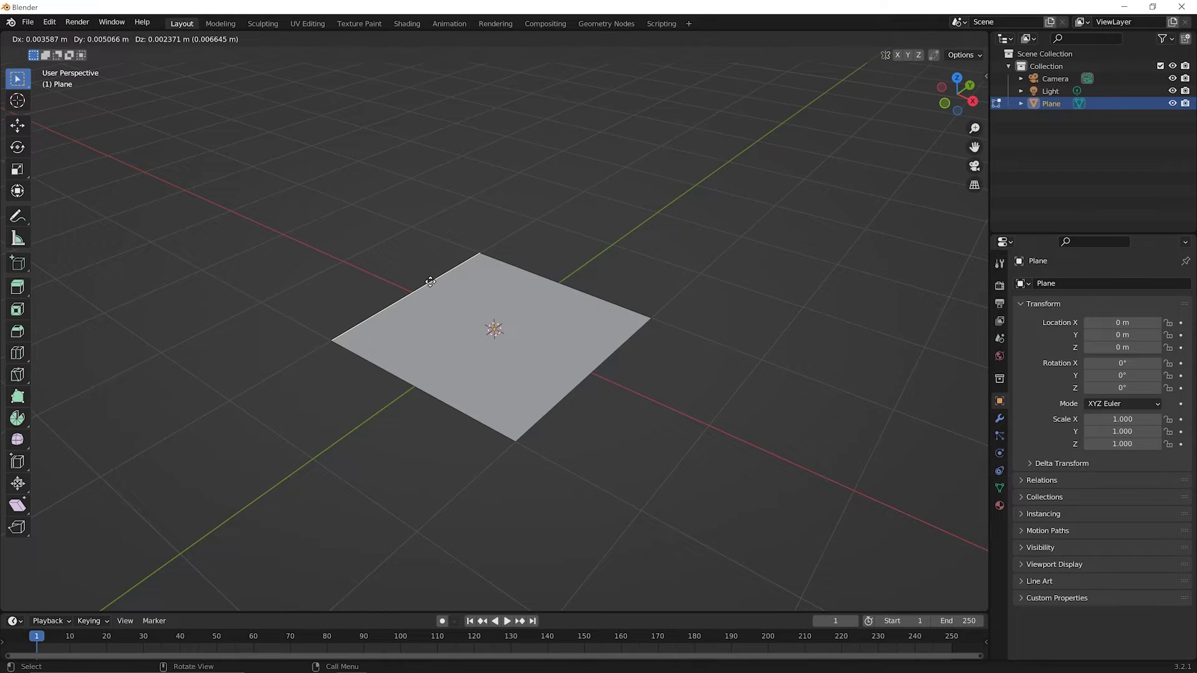
pyautogui.press('z')
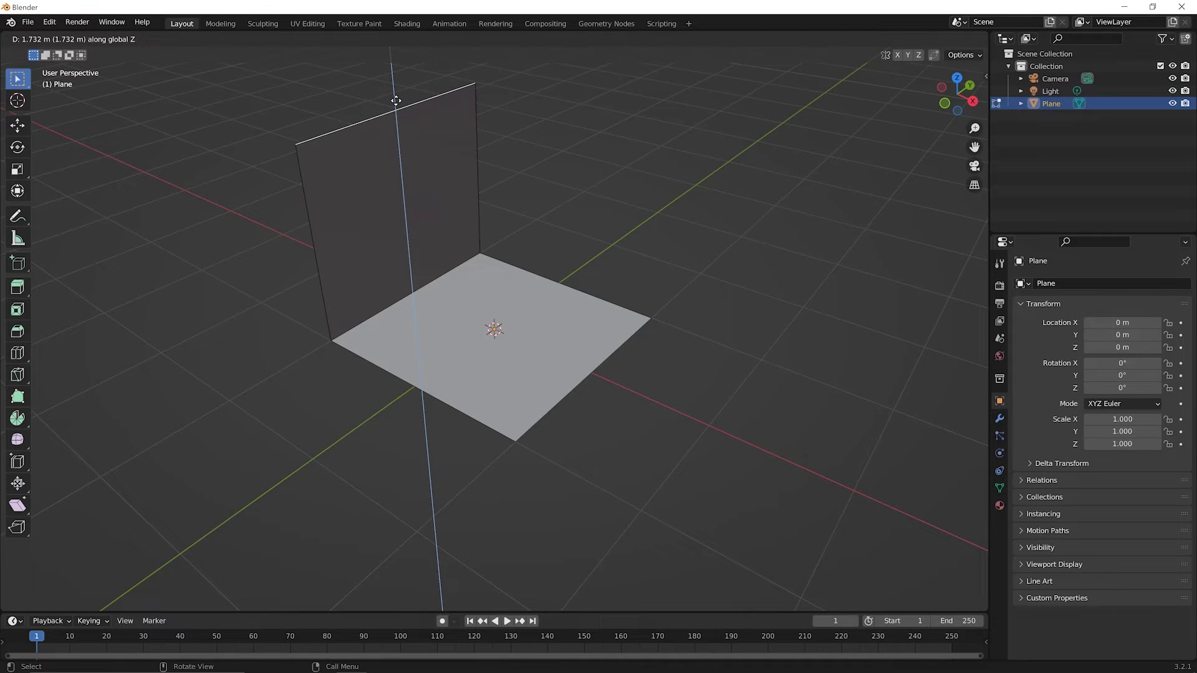
pyautogui.click(396, 100)
pyautogui.moveTo(461, 309)
pyautogui.mouseDown(button='middle')
pyautogui.moveTo(548, 256)
pyautogui.moveTo(452, 307)
pyautogui.mouseUp(button='middle')
pyautogui.click(437, 280)
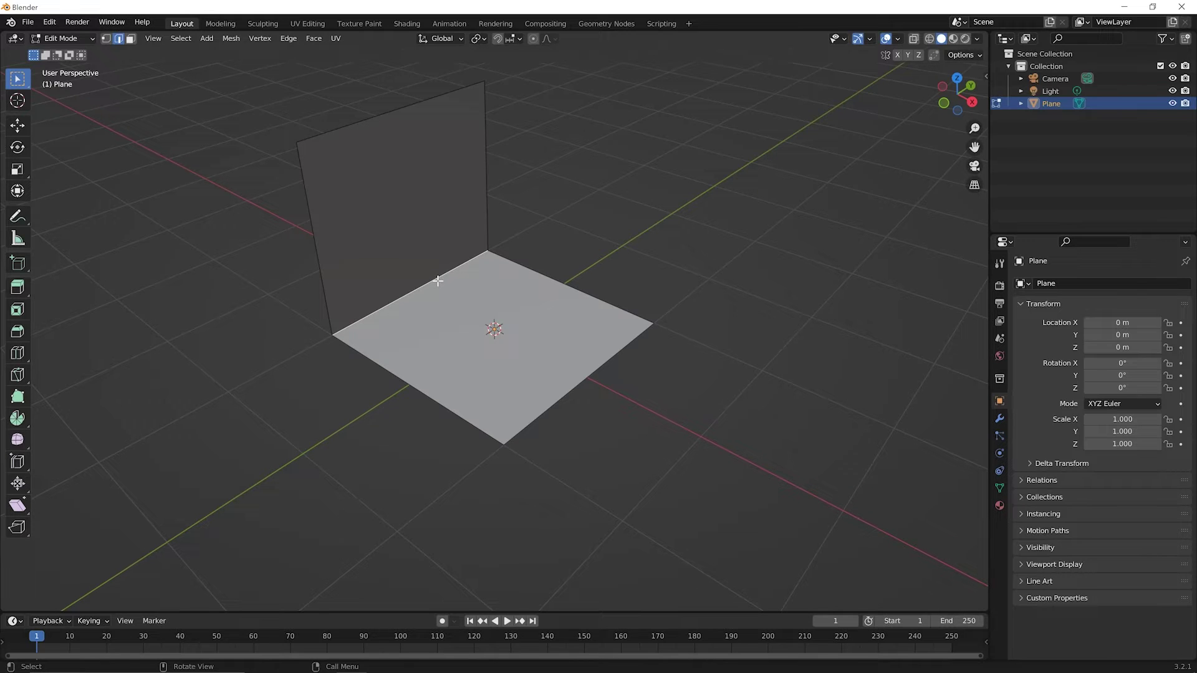
# Bevel the wall-floor corner edge into a curve about 0.54 m wide with 6 segments.
pyautogui.hotkey('ctrl', 'b')
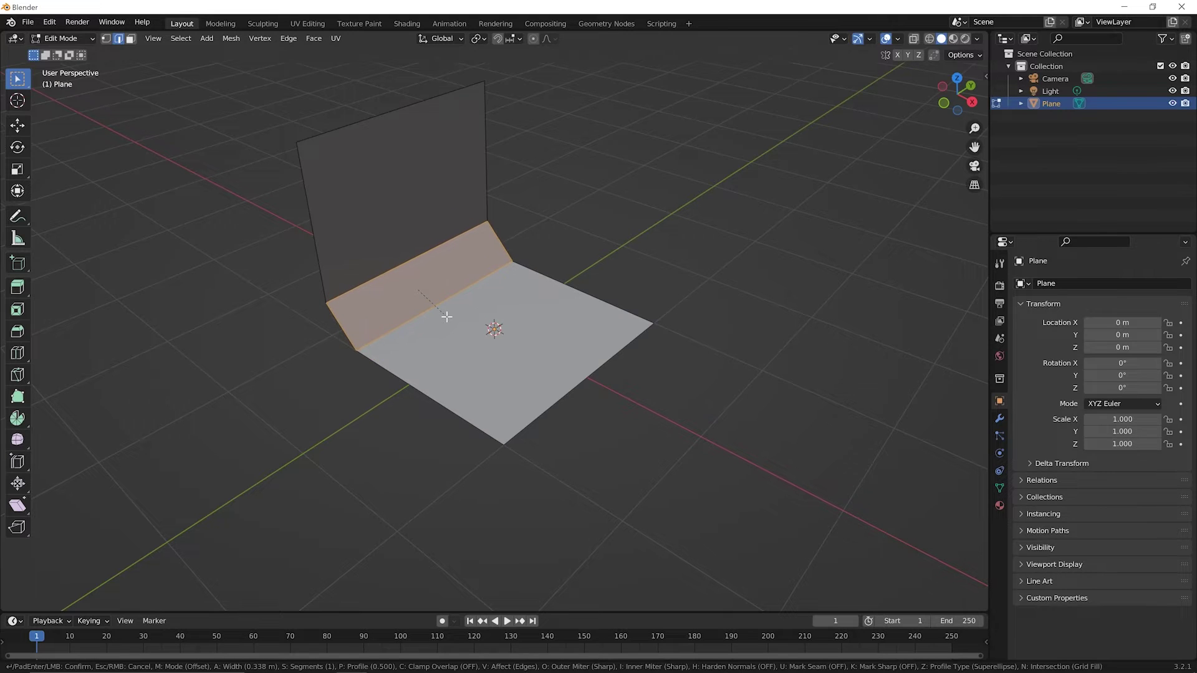
pyautogui.scroll(2, 447, 316)
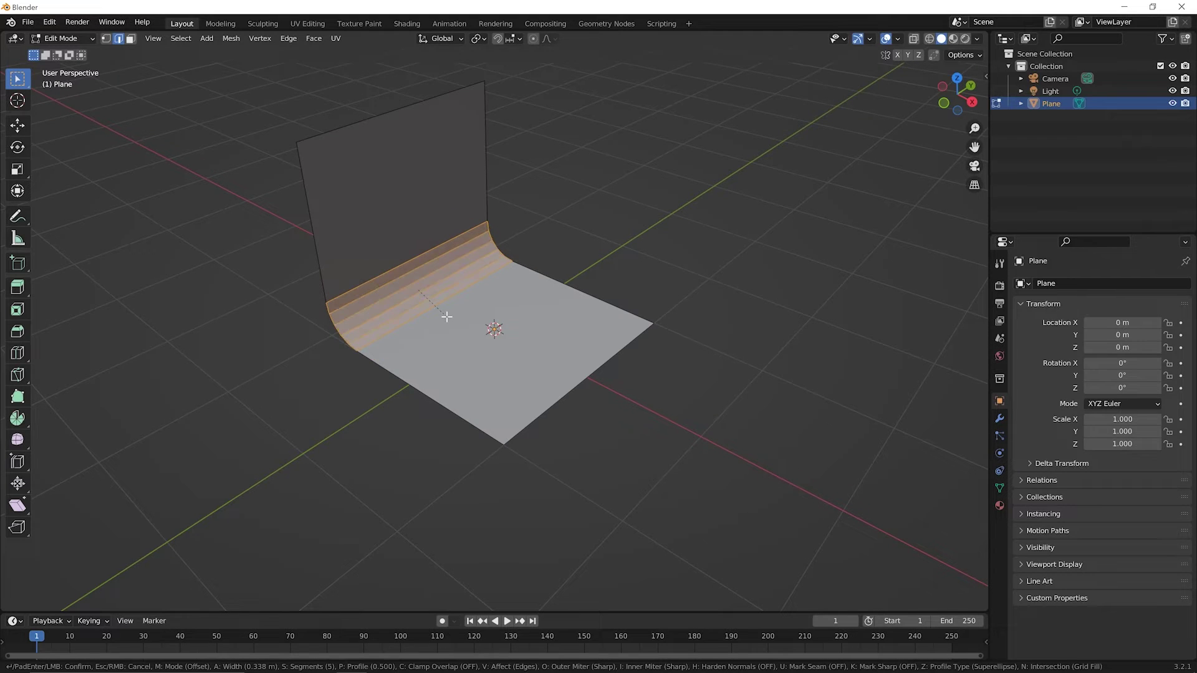
pyautogui.scroll(1, 446, 316)
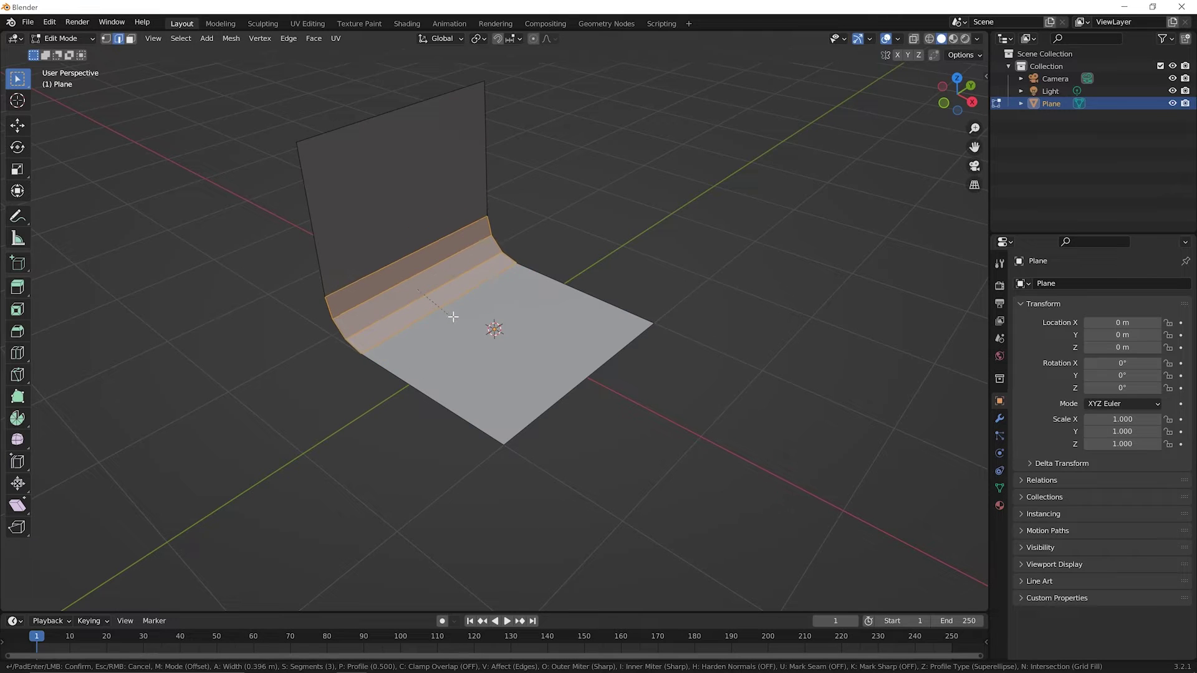
pyautogui.scroll(2, 455, 319)
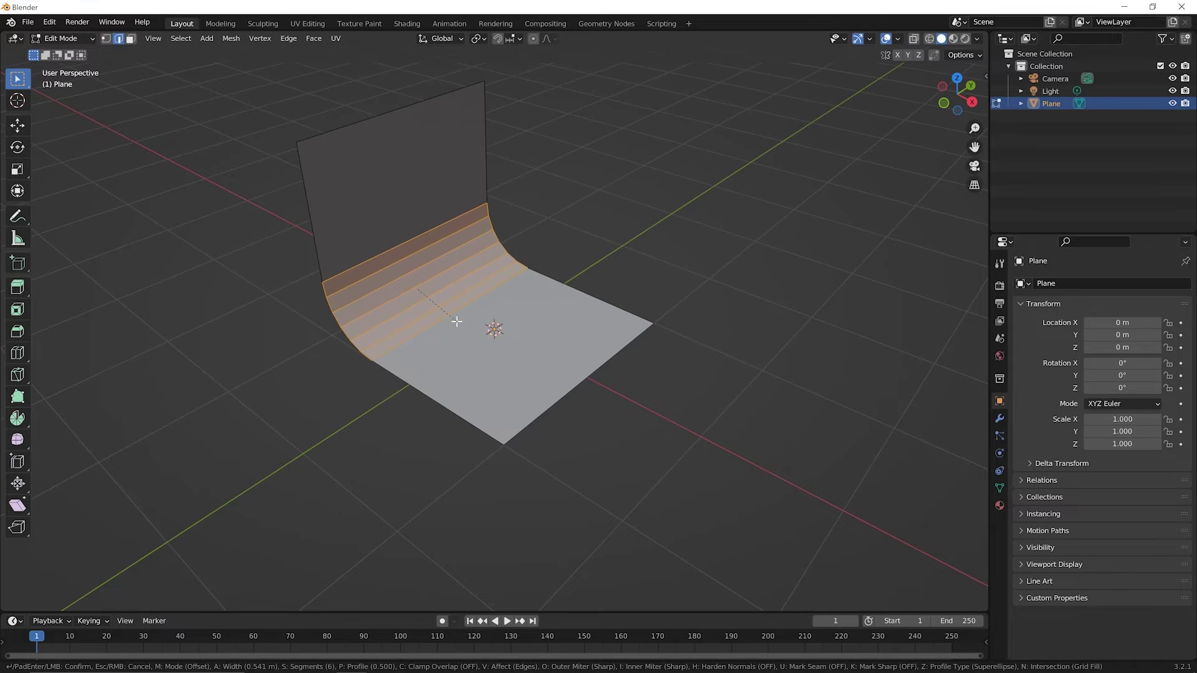
pyautogui.click(456, 321)
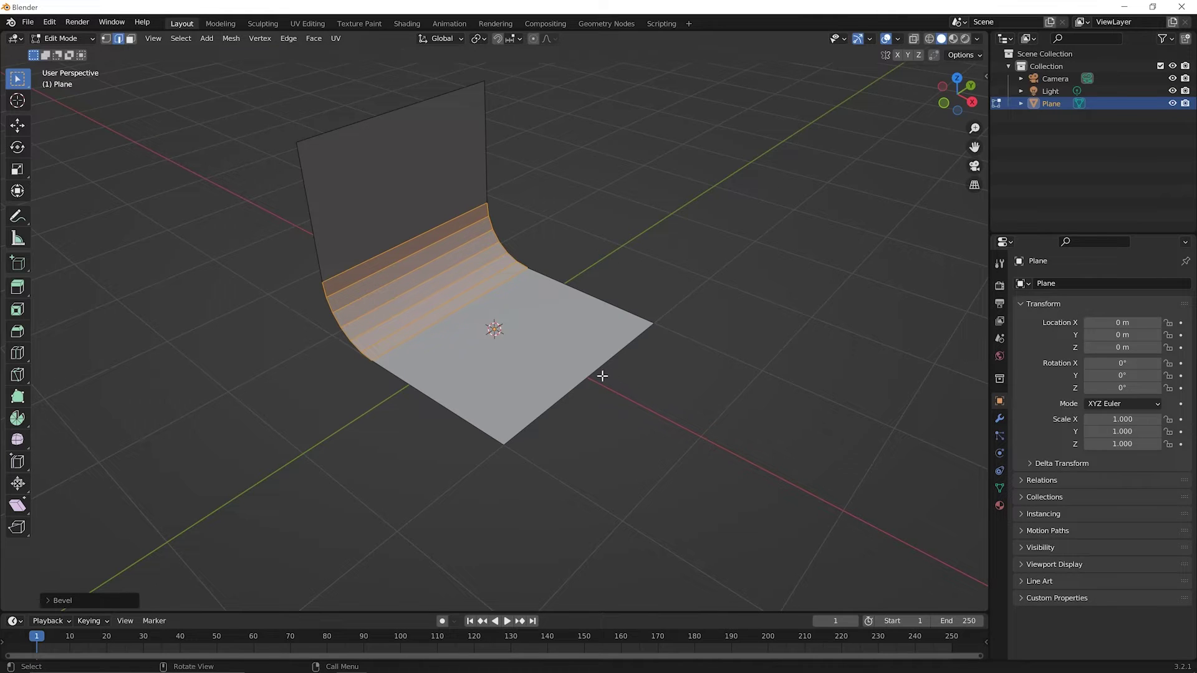
# Extrude the seat's front edge straight down along Z to form a front leg.
pyautogui.hotkey('alt', 'a')
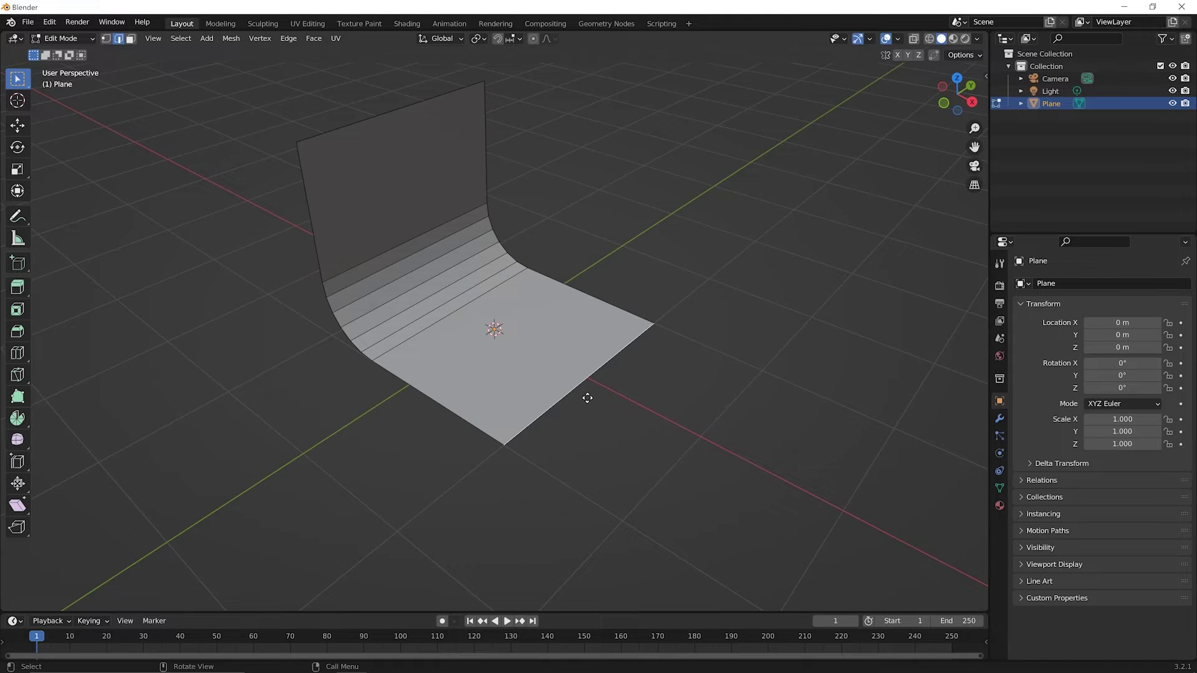
pyautogui.press('g')
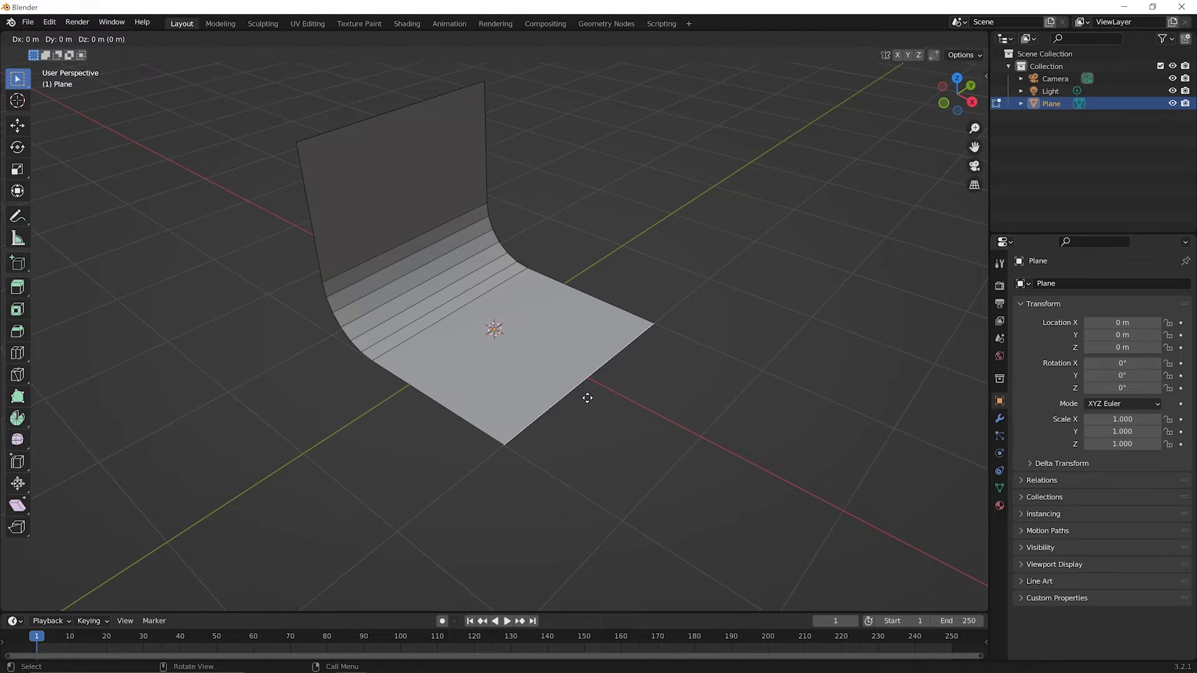
pyautogui.press('z')
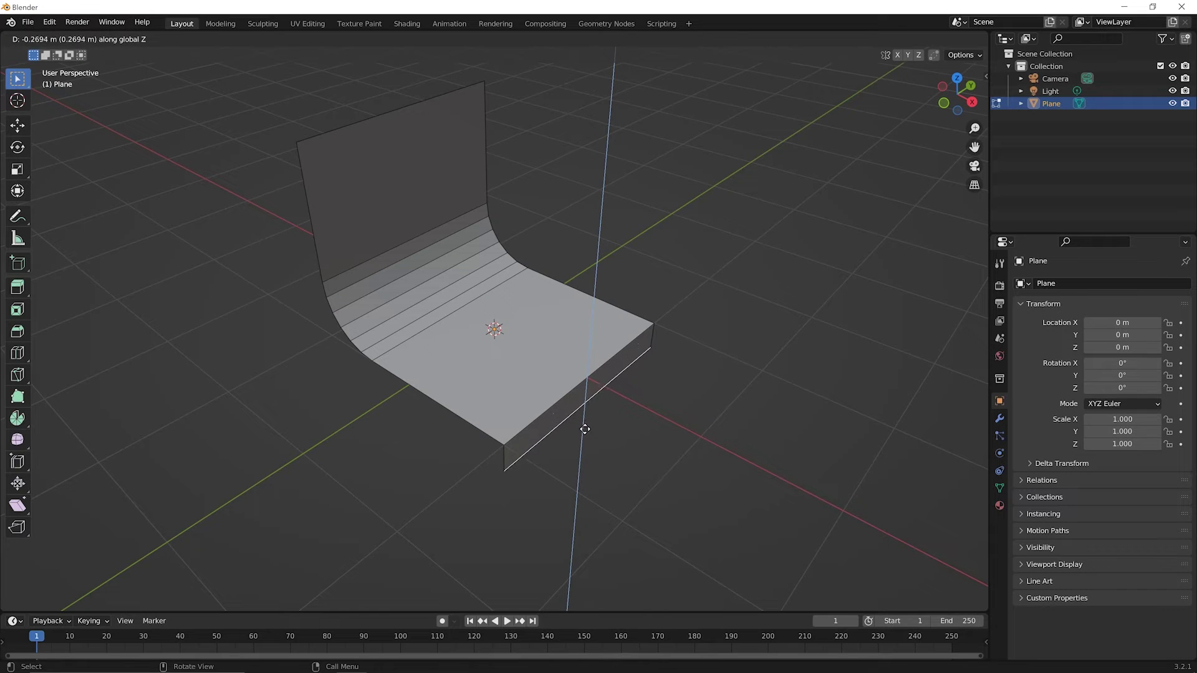
pyautogui.click(606, 512)
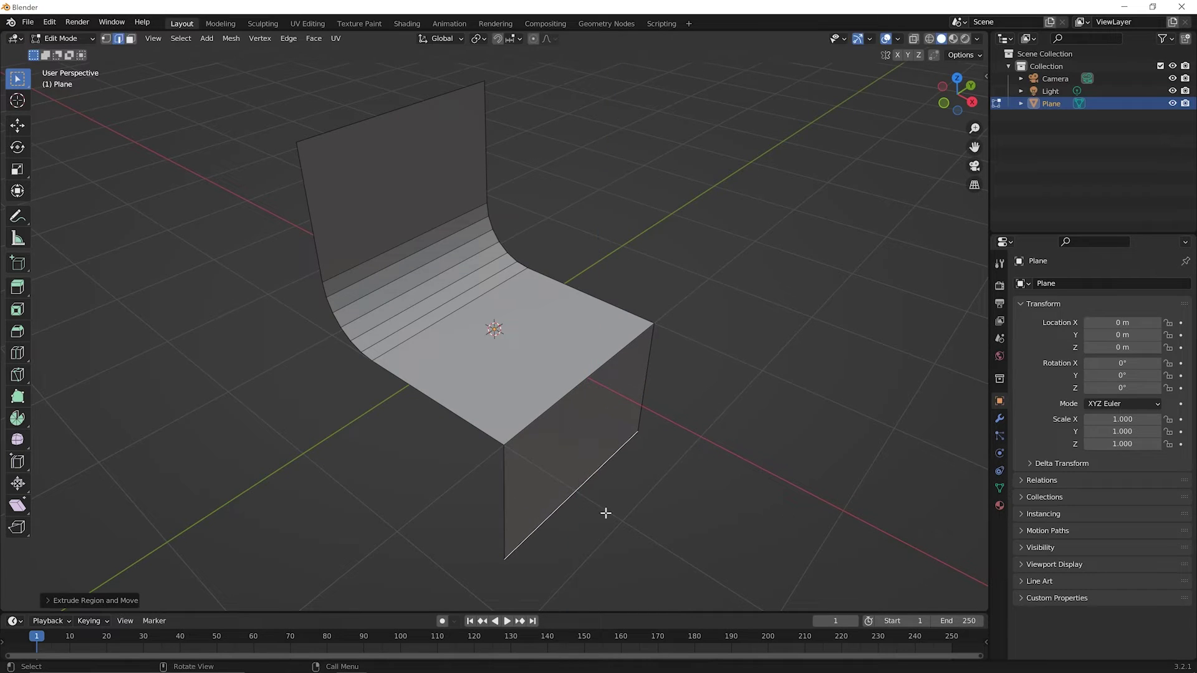
# Bevel the seat's front edge into a matching curved corner and return to Object Mode.
pyautogui.click(574, 387)
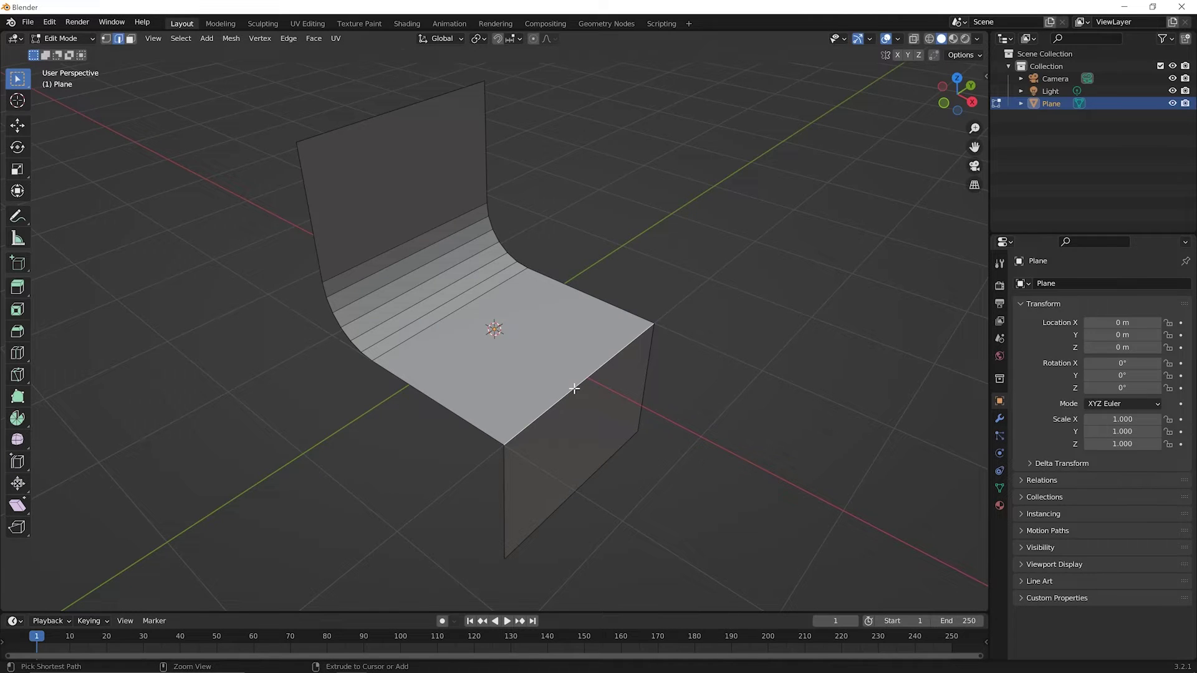
pyautogui.hotkey('ctrl', 'b')
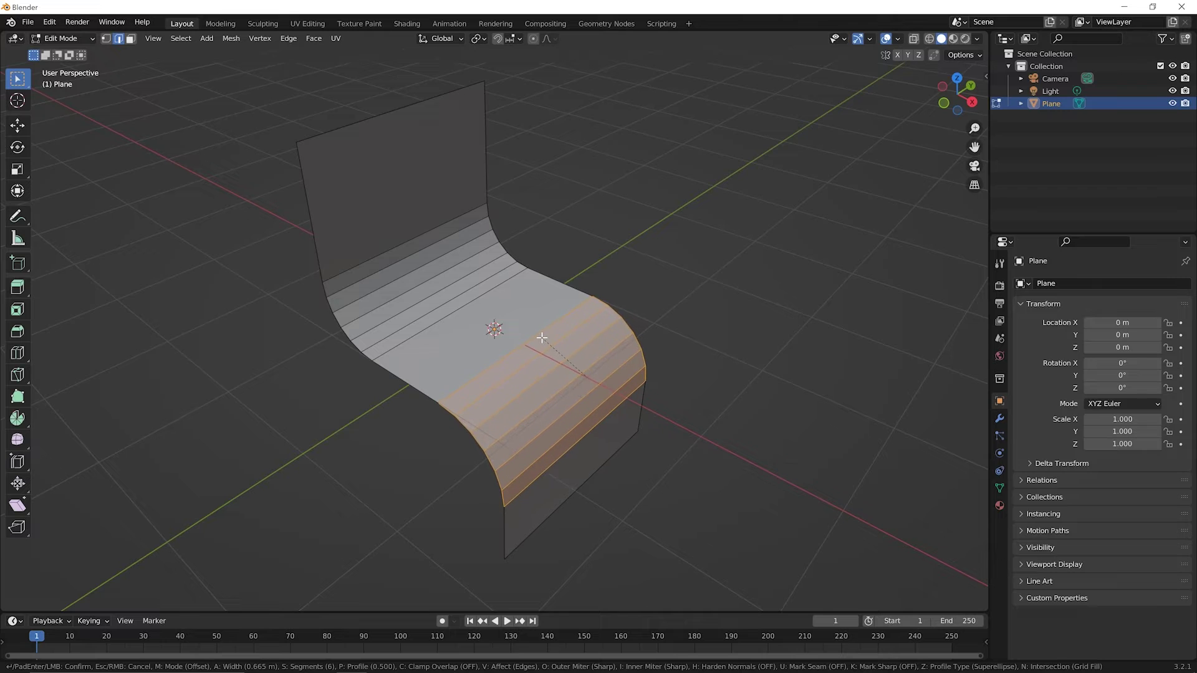
pyautogui.click(542, 337)
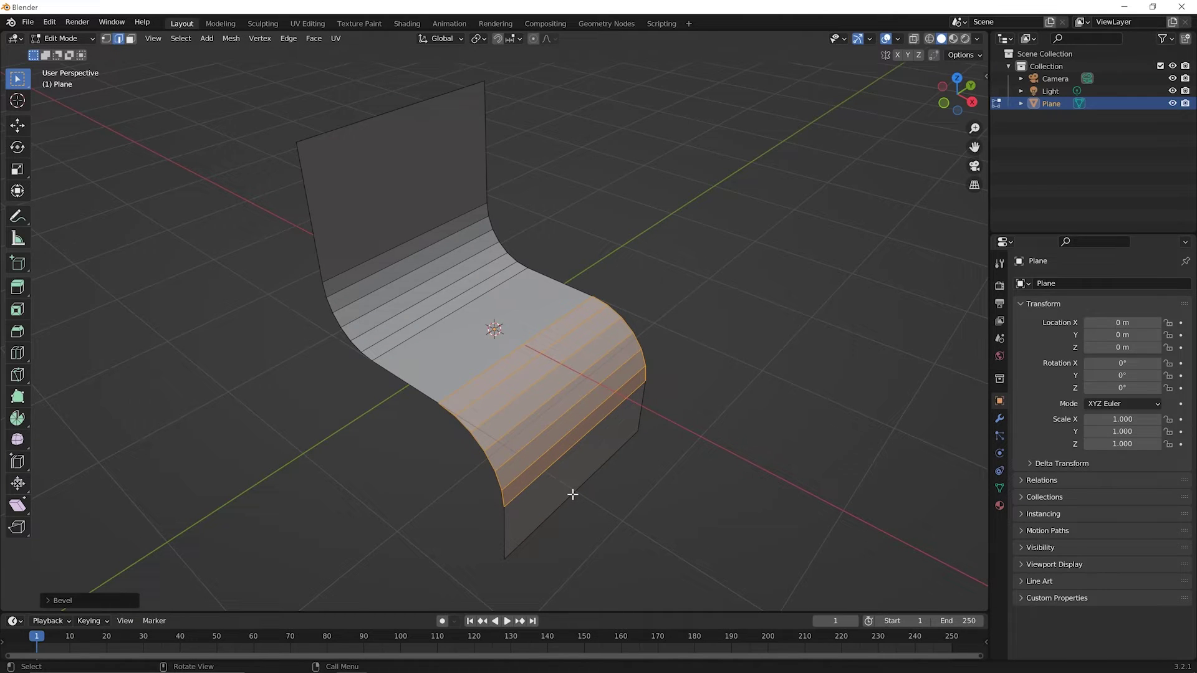
pyautogui.moveTo(542, 447)
pyautogui.mouseDown(button='middle')
pyautogui.moveTo(585, 403)
pyautogui.moveTo(550, 449)
pyautogui.moveTo(532, 448)
pyautogui.mouseUp(button='middle')
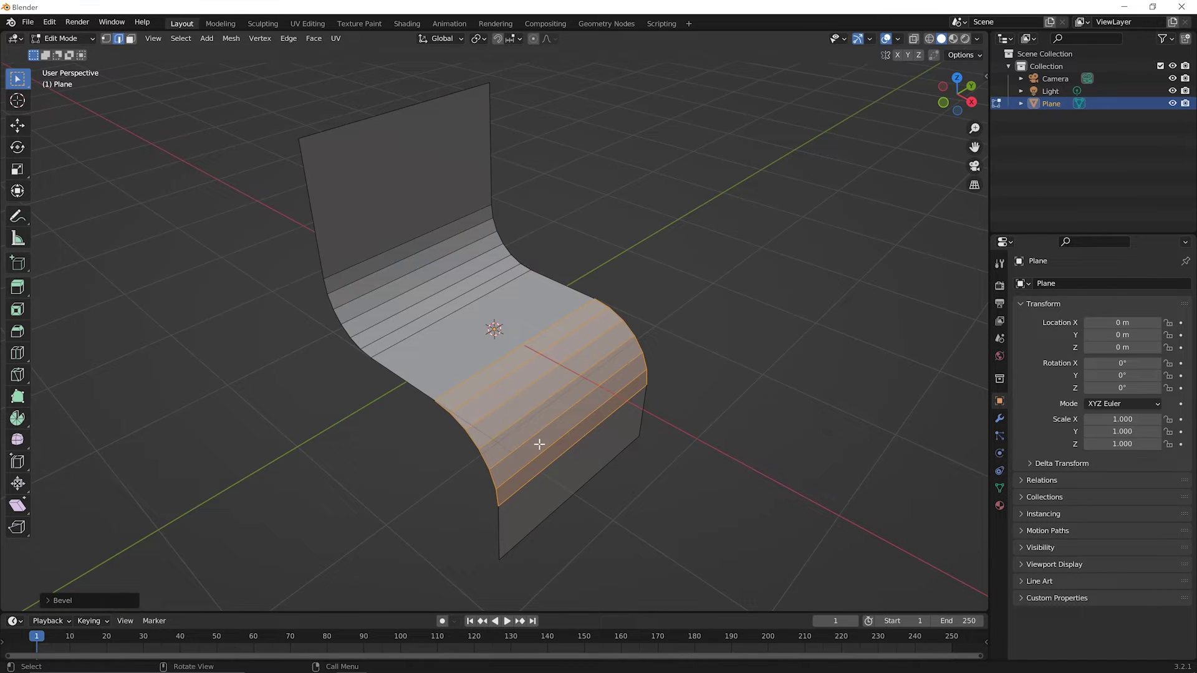
pyautogui.press('Tab')
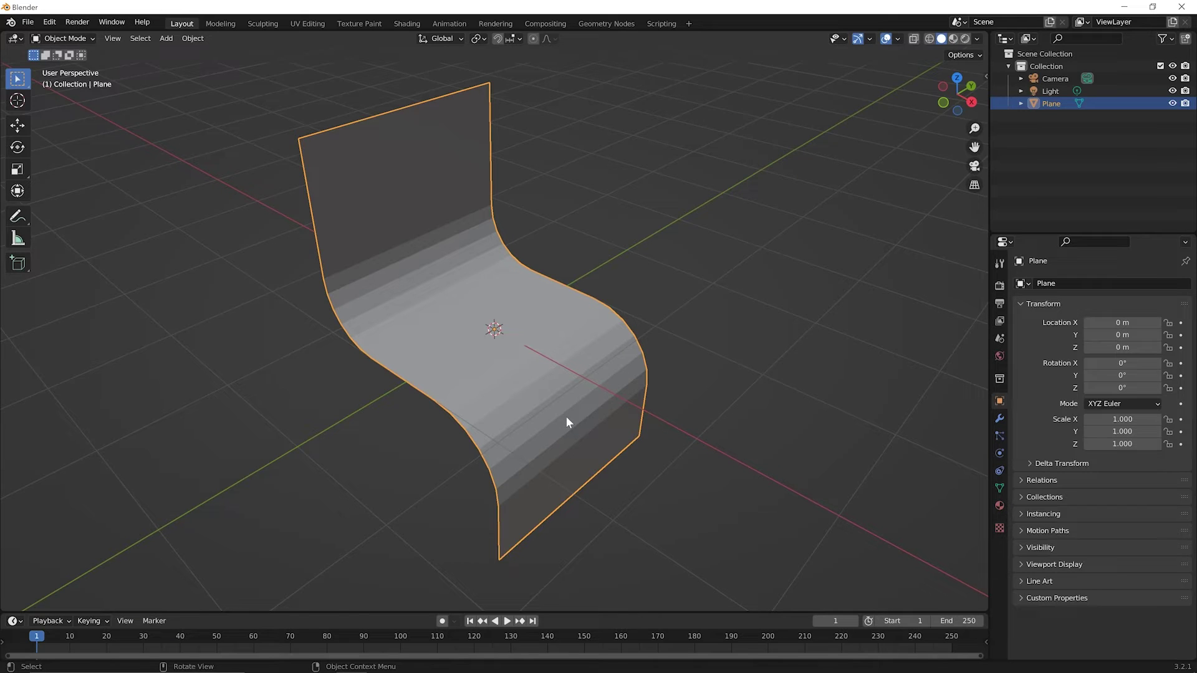
# Add a Solidify modifier to the curved plane and step its Thickness up to 0.09 m.
pyautogui.click(1000, 421)
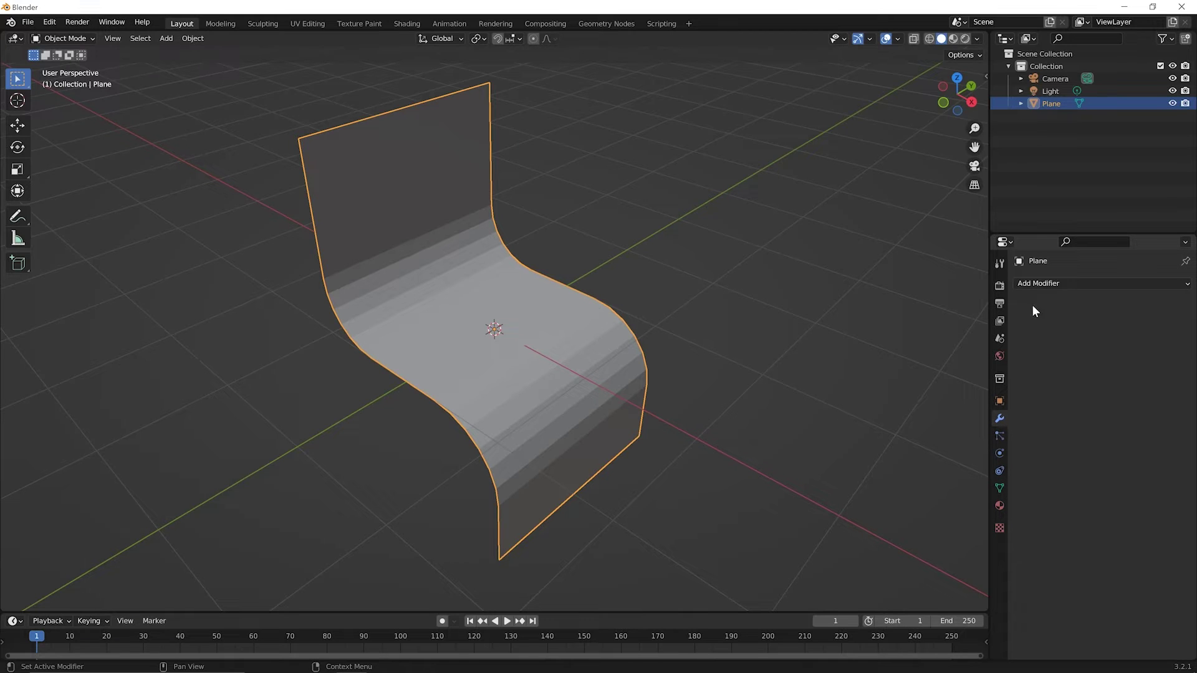
pyautogui.click(1039, 284)
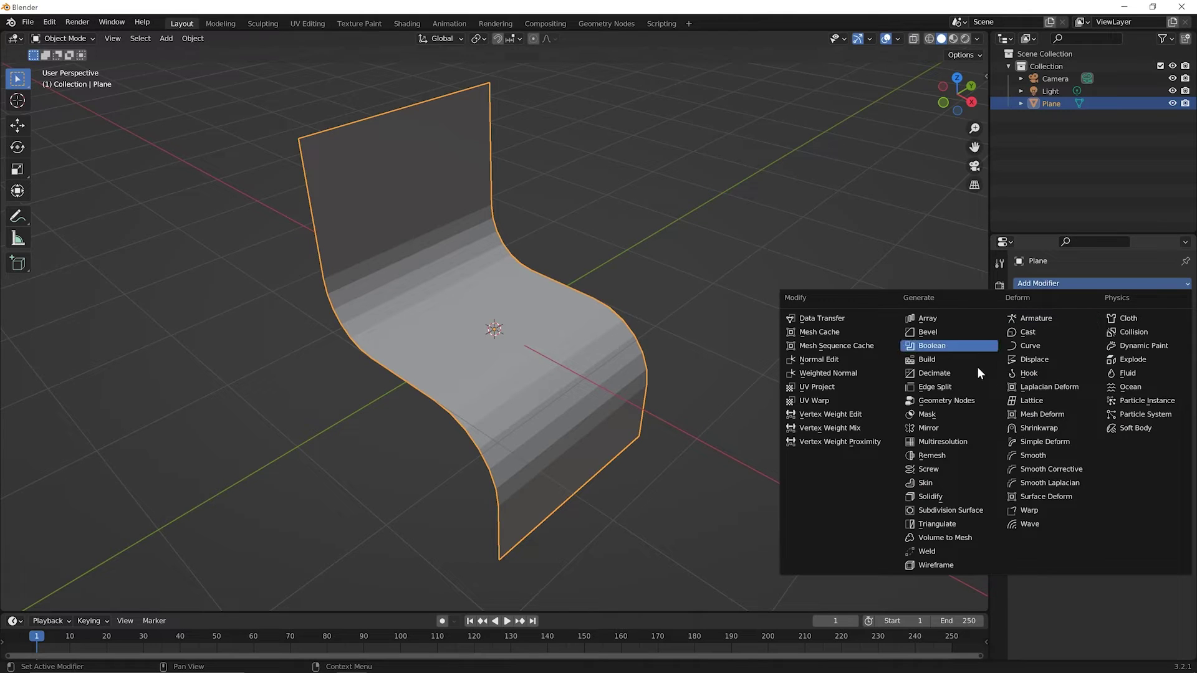
pyautogui.click(926, 498)
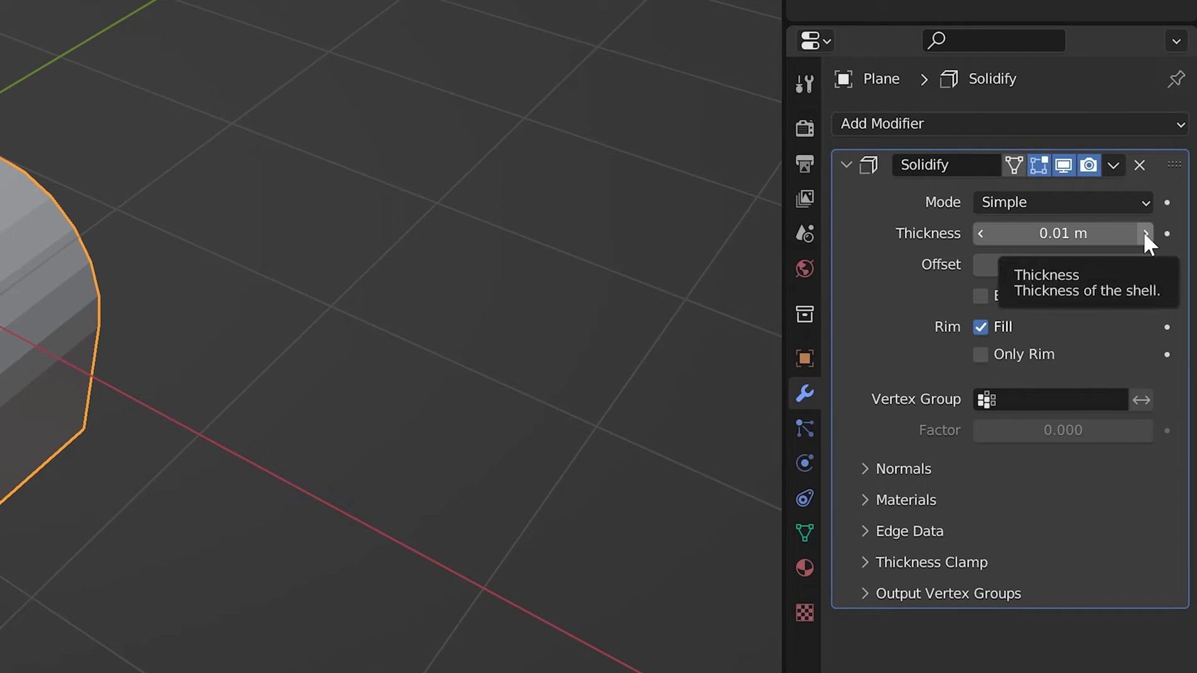
pyautogui.click(1145, 233)
pyautogui.click(1145, 234)
pyautogui.click(1145, 233)
pyautogui.click(1145, 234)
pyautogui.click(1145, 233)
pyautogui.click(1145, 233)
pyautogui.click(1145, 234)
pyautogui.click(1145, 234)
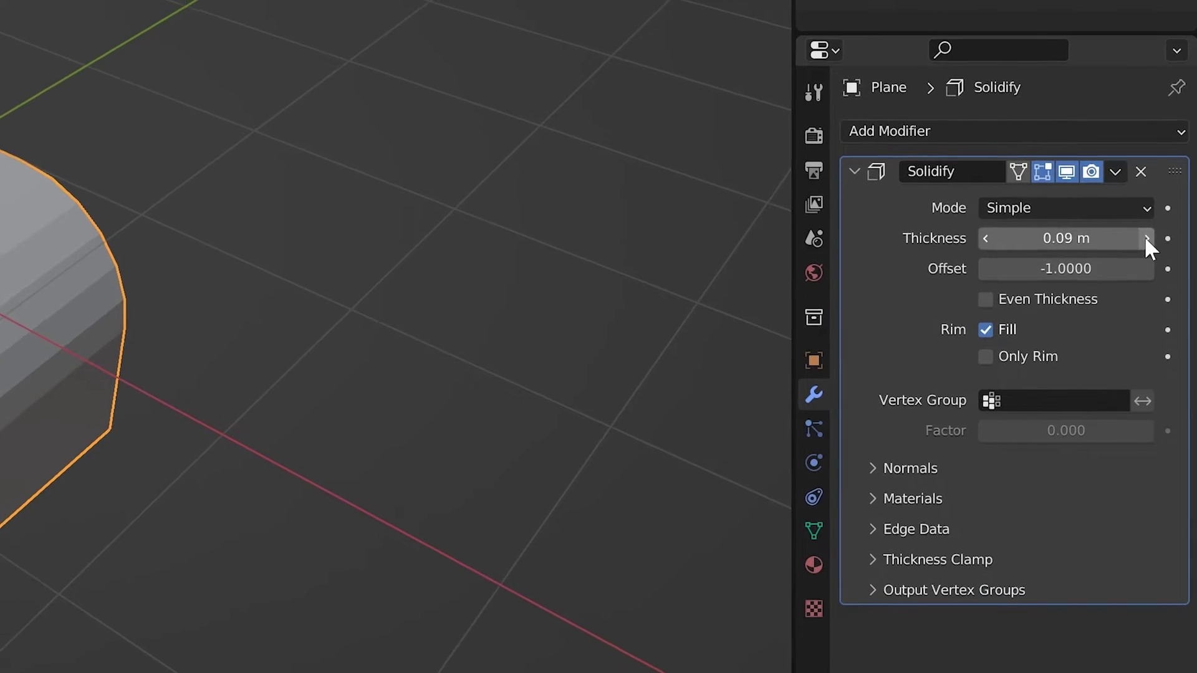
# Inspect the thickened chair from several angles and raise the Solidify Thickness to 0.16 m.
pyautogui.moveTo(134, 623); pyautogui.dragTo(515, 473, button='middle')
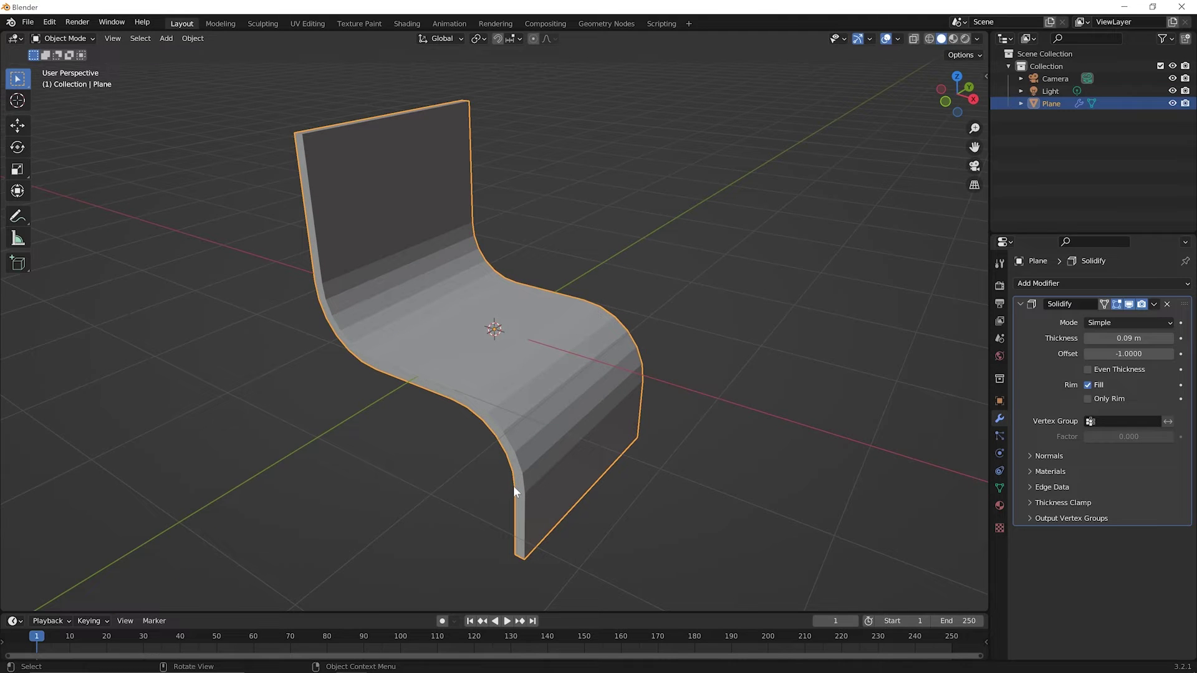
pyautogui.moveTo(514, 485); pyautogui.dragTo(608, 439, button='middle')
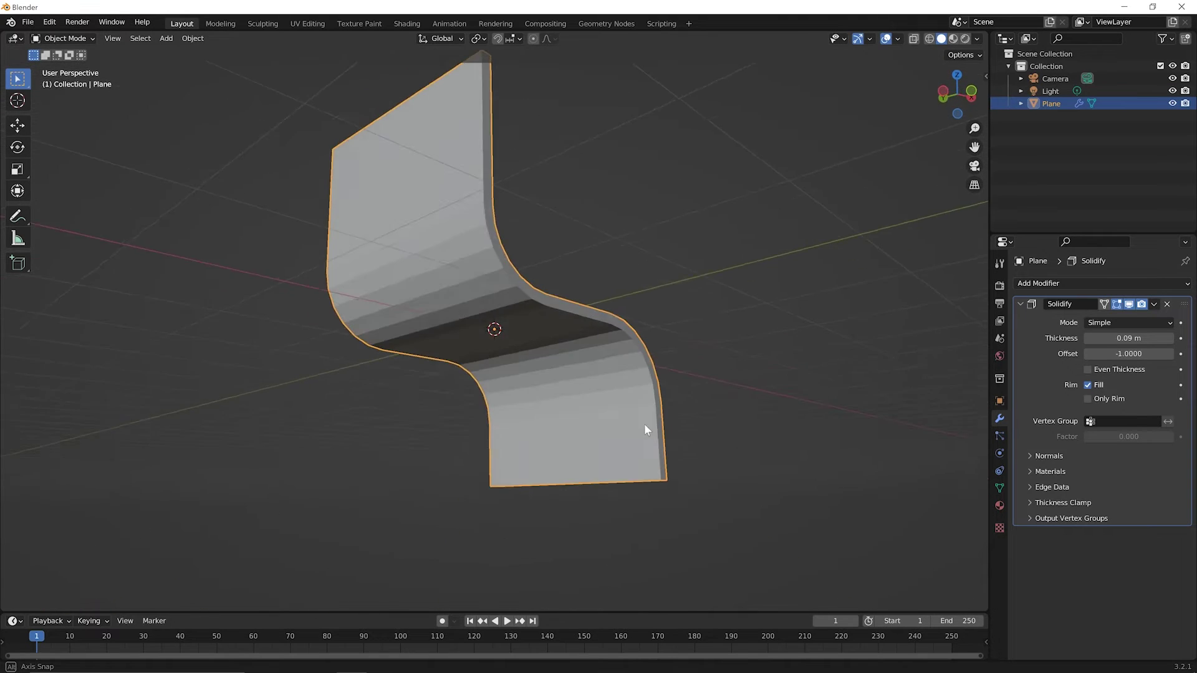
pyautogui.moveTo(644, 429); pyautogui.dragTo(544, 492, button='middle')
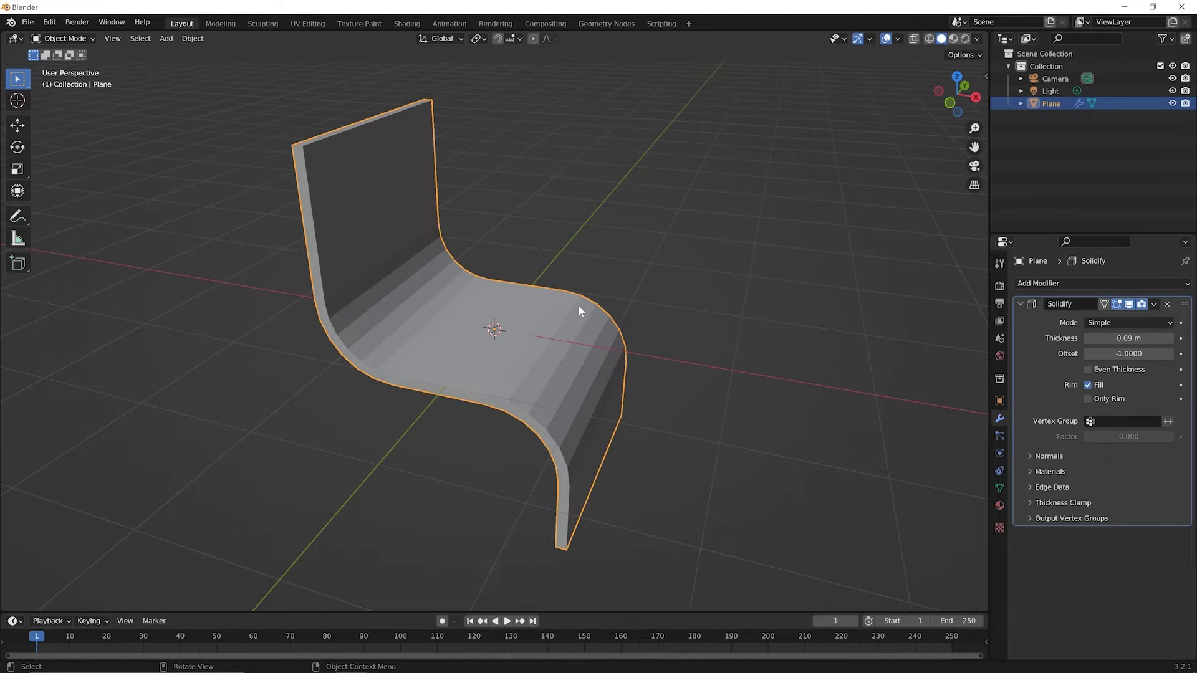
pyautogui.moveTo(559, 480); pyautogui.dragTo(548, 505, button='middle')
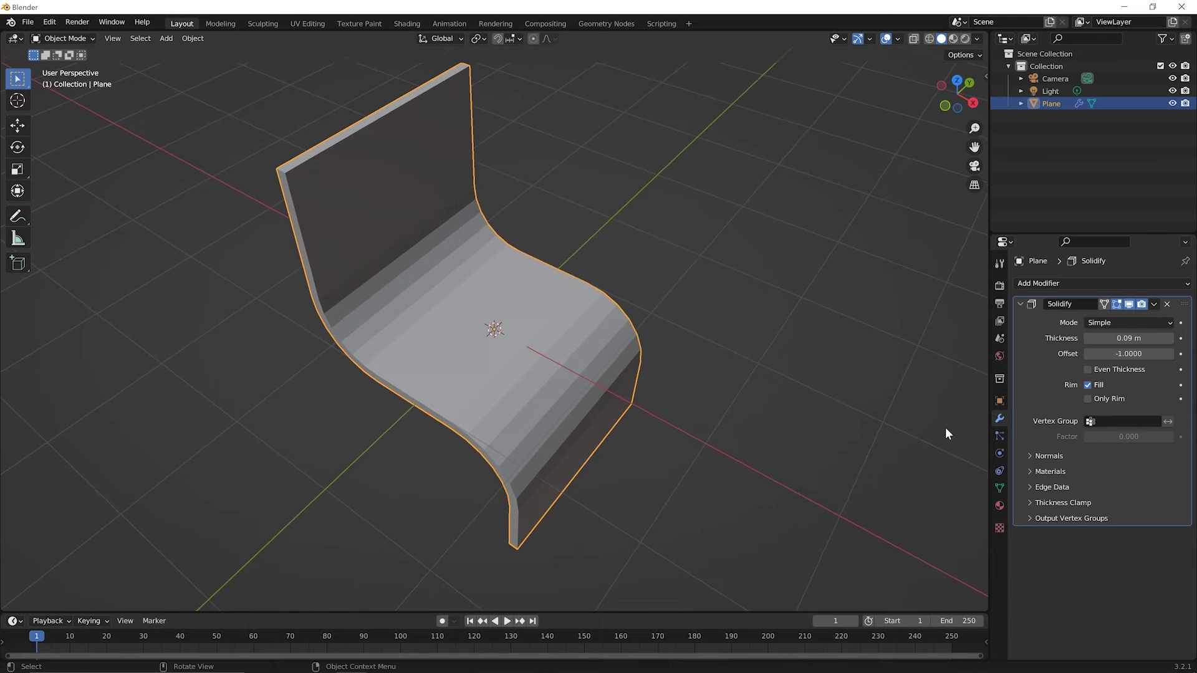
pyautogui.moveTo(393, 445); pyautogui.dragTo(445, 374, button='middle')
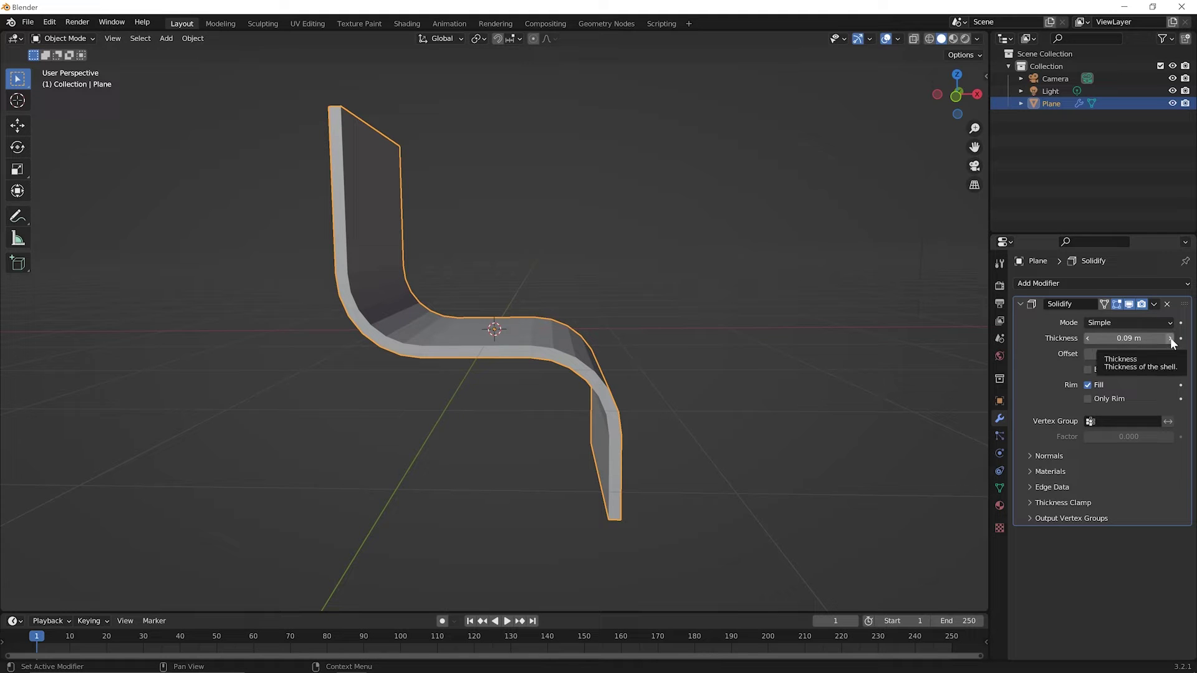
pyautogui.moveTo(1171, 341); pyautogui.dragTo(1171, 342)
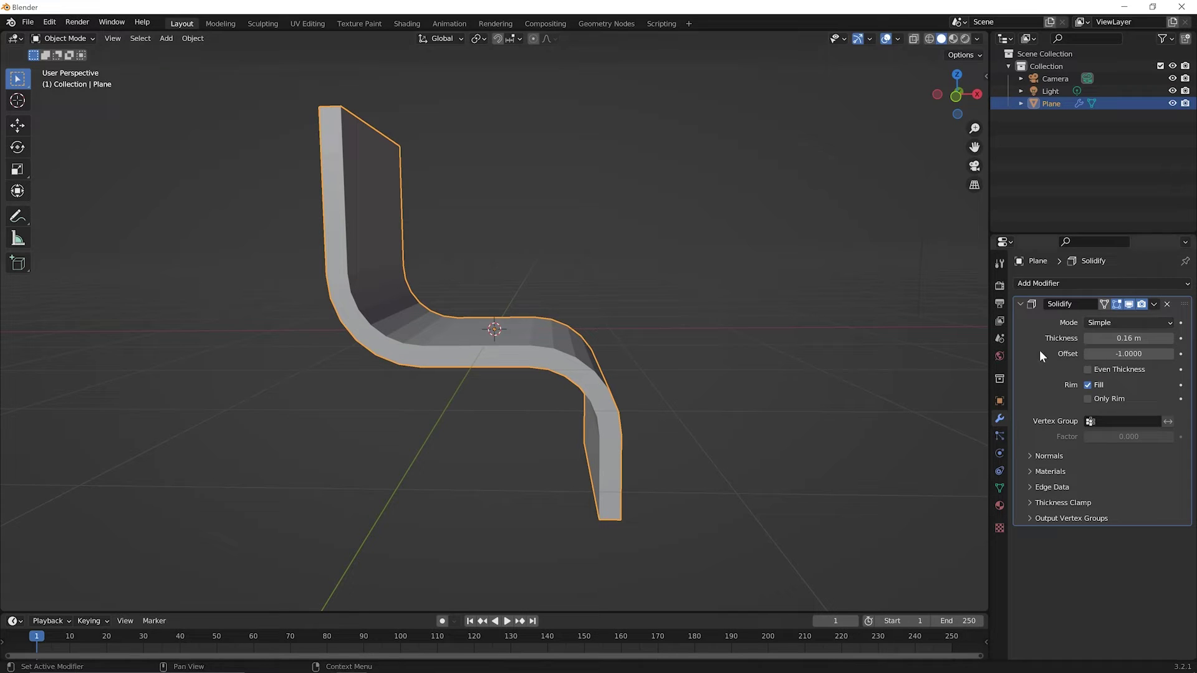
# Set the Solidify Offset to 1.0 and bring the Thickness down to 0.12 m.
pyautogui.moveTo(1121, 352); pyautogui.dragTo(1163, 352)
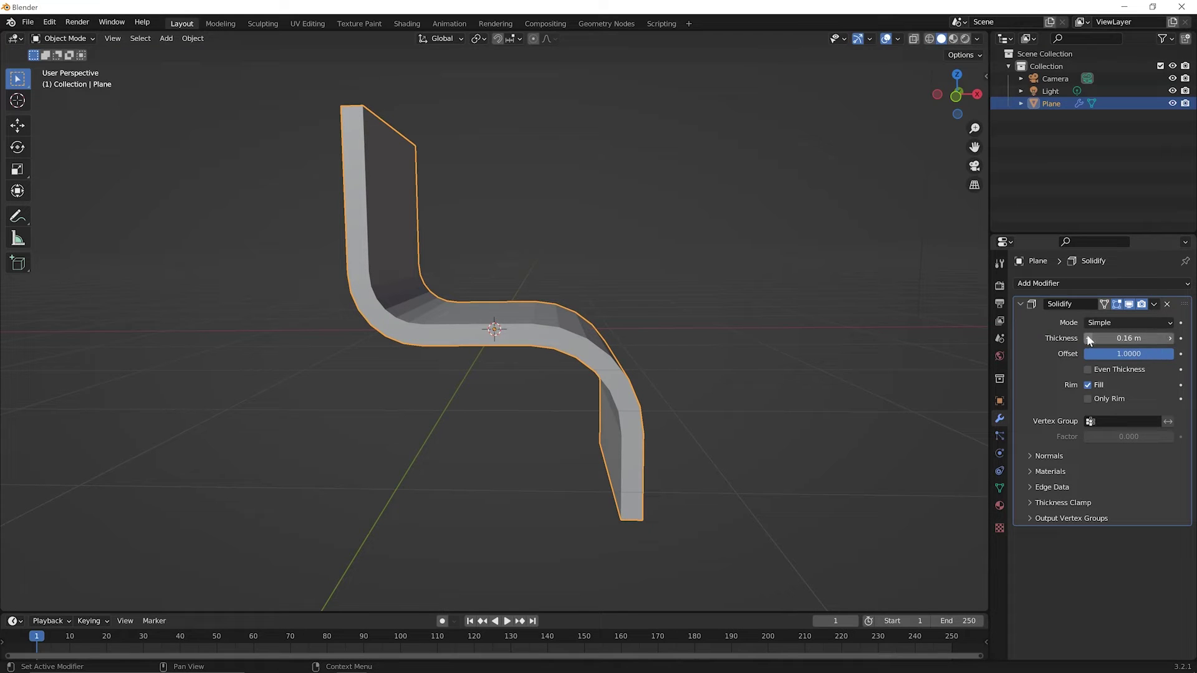
pyautogui.moveTo(1086, 338); pyautogui.dragTo(1044, 338)
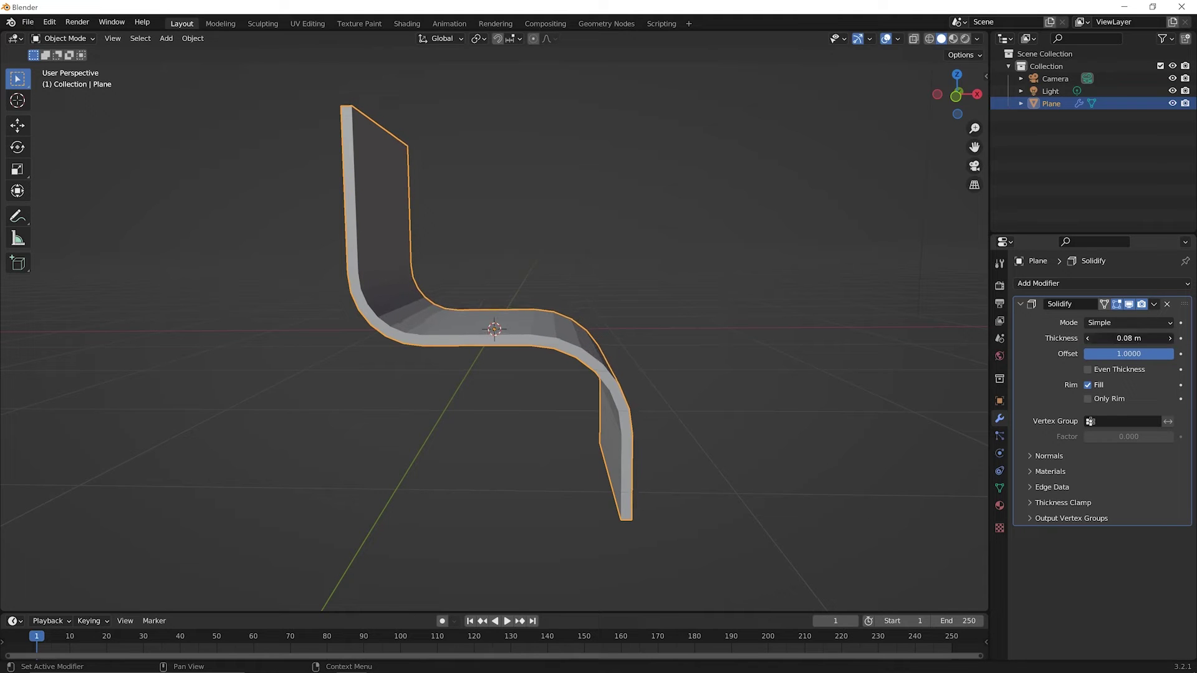
pyautogui.click(1170, 338)
pyautogui.click(1170, 338)
pyautogui.click(1170, 338)
pyautogui.click(1170, 338)
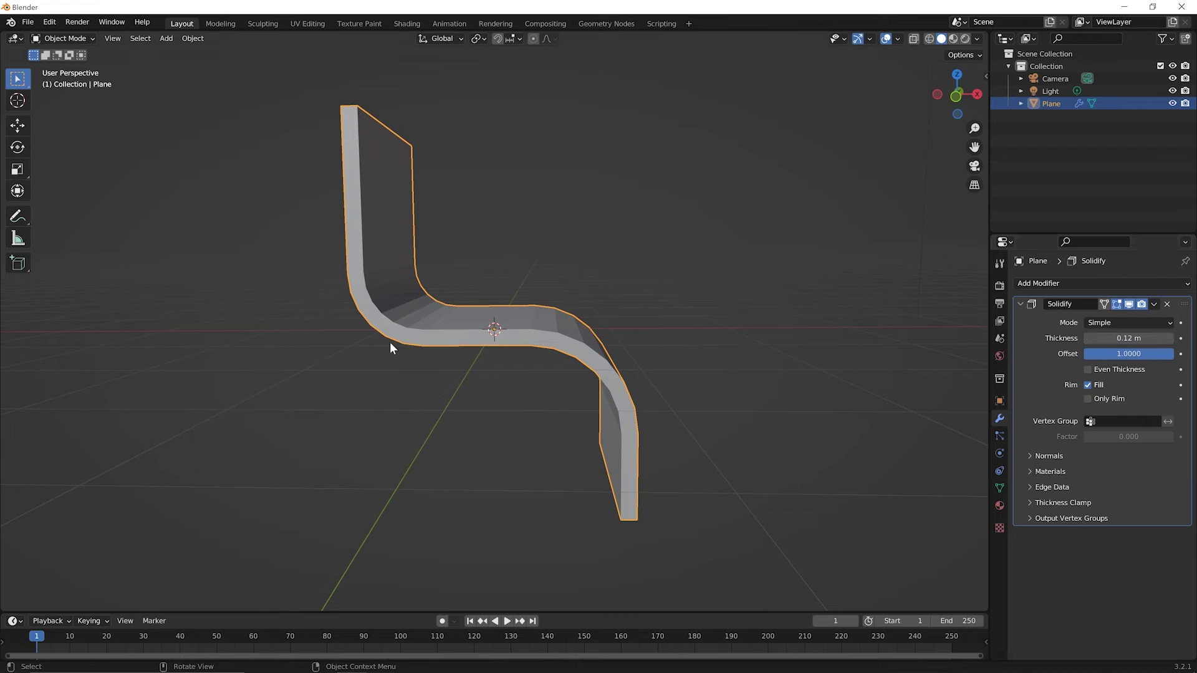
# Enter 0 as the Solidify Offset so the 0.11 m shell is centred on the plane.
pyautogui.doubleClick(1142, 355)
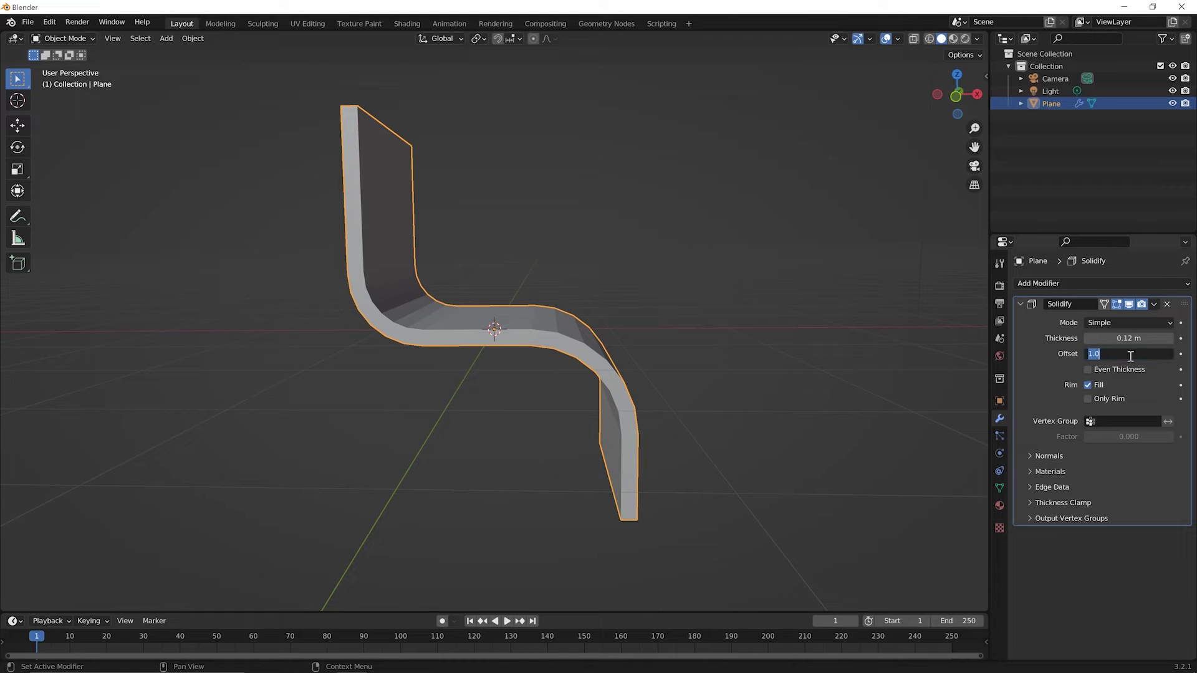
pyautogui.moveTo(1132, 347); pyautogui.dragTo(1087, 349)
pyautogui.write('0')
pyautogui.press('Return')
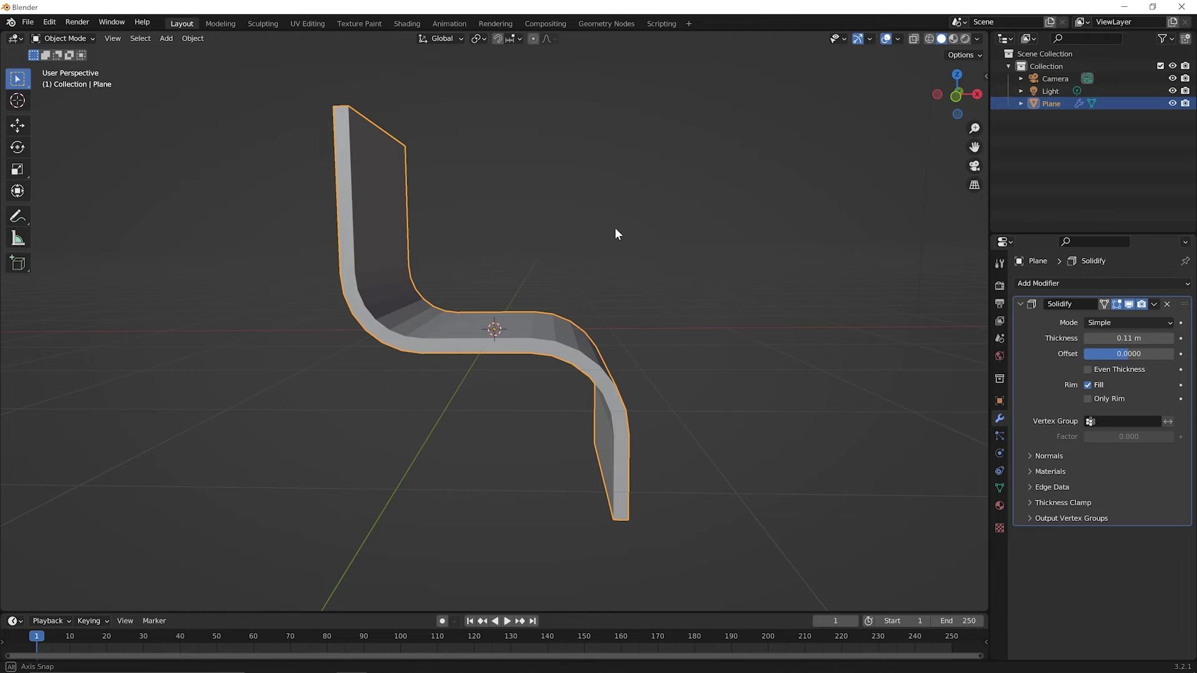
pyautogui.moveTo(614, 227); pyautogui.dragTo(544, 315, button='middle')
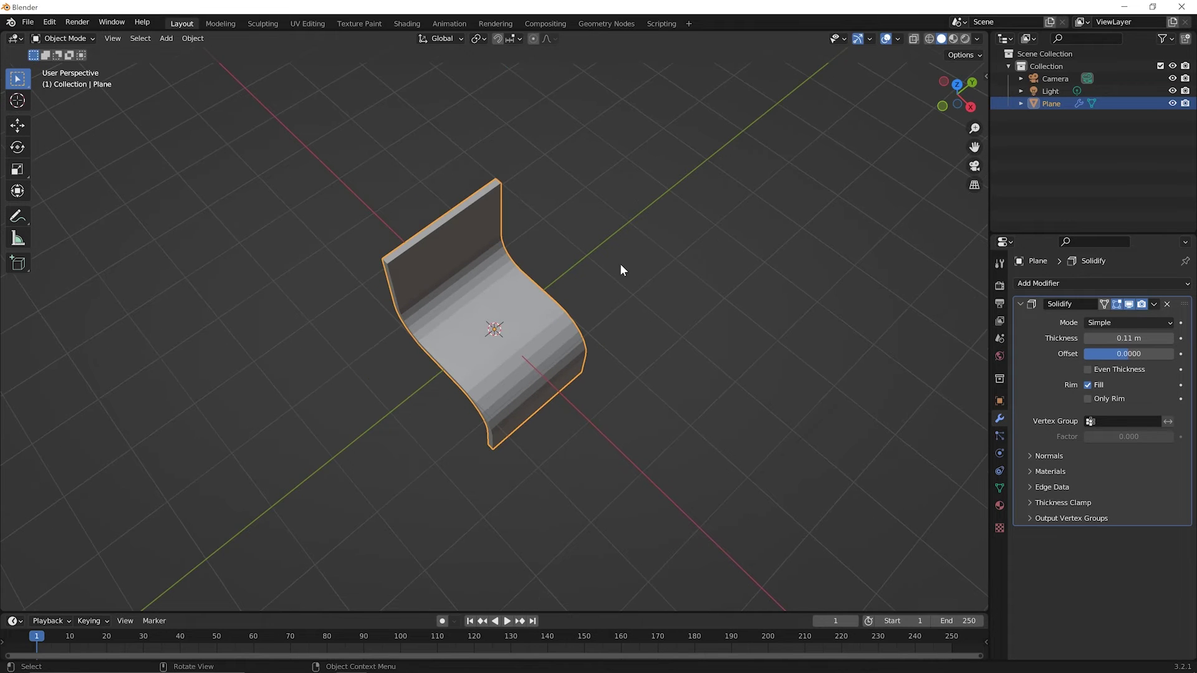
# Frame the chair to the left and add a new mesh cube to the scene.
pyautogui.moveTo(630, 262); pyautogui.dragTo(574, 260, button='middle')
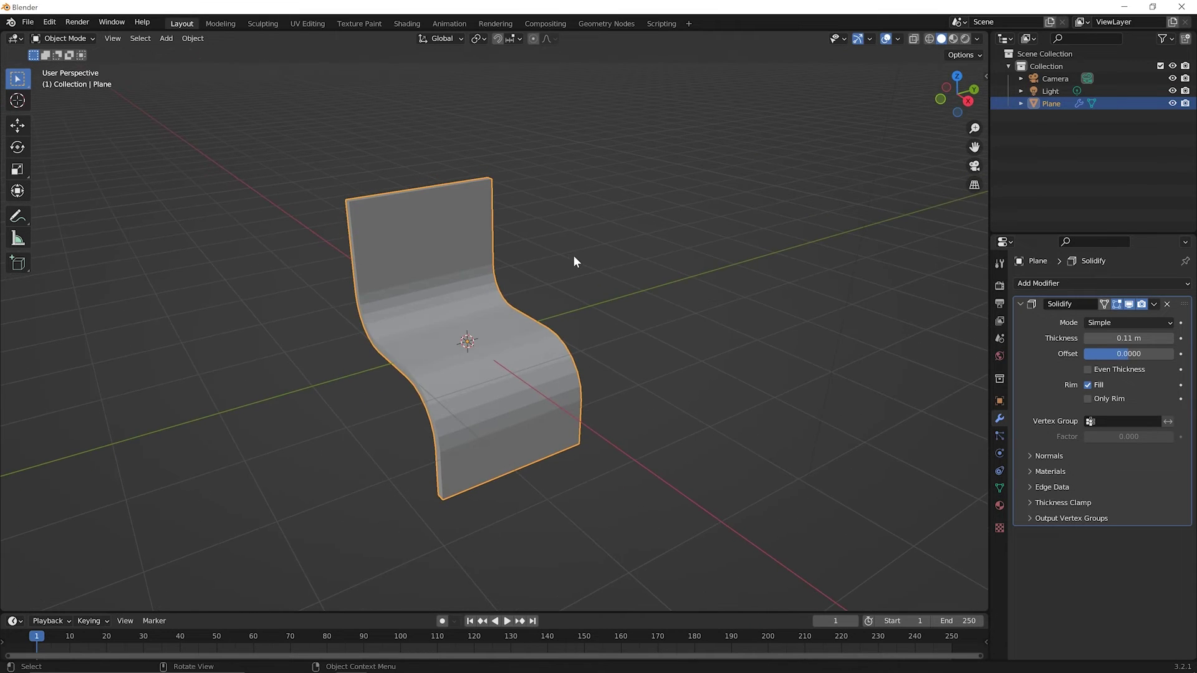
pyautogui.scroll(-1, 620, 299)
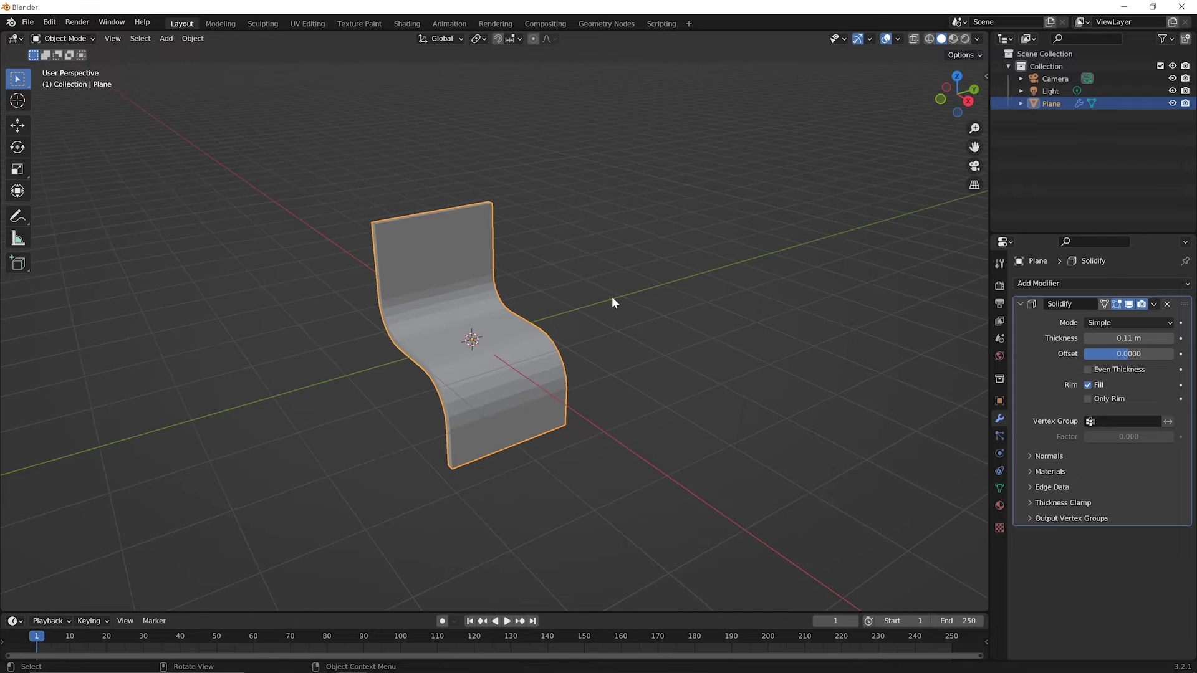
pyautogui.keyDown('shift'); pyautogui.moveTo(612, 297); pyautogui.dragTo(566, 293, button='middle'); pyautogui.keyUp('shift')
pyautogui.hotkey('shift', 'a')
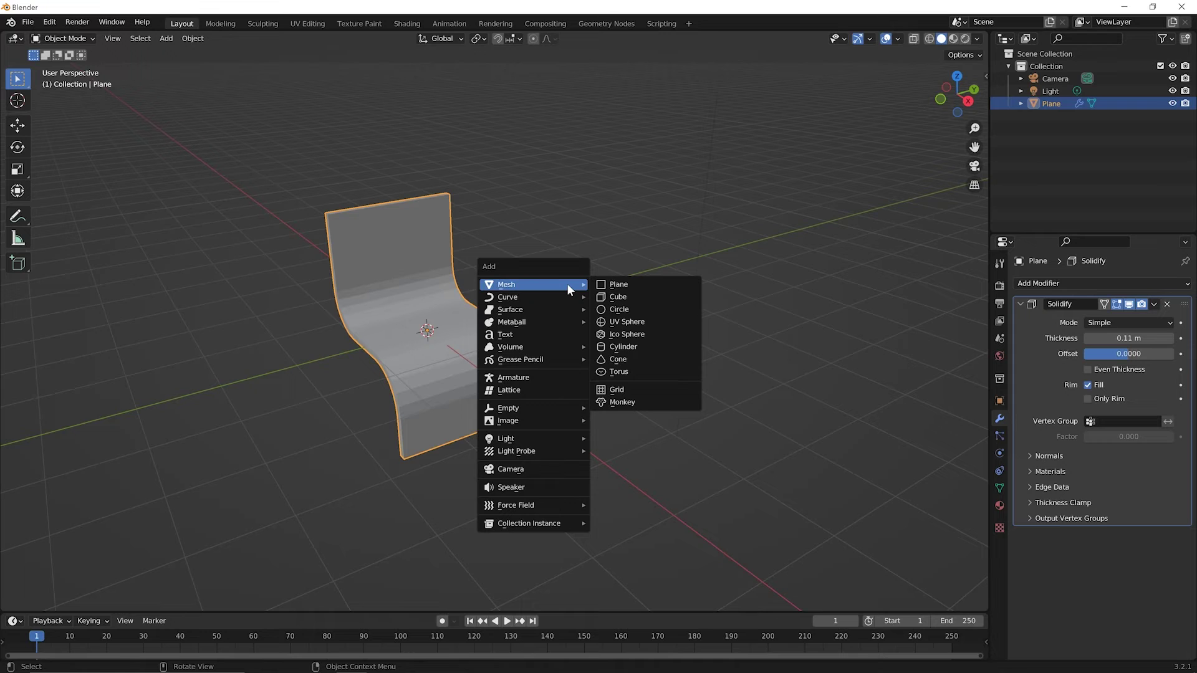
pyautogui.click(616, 298)
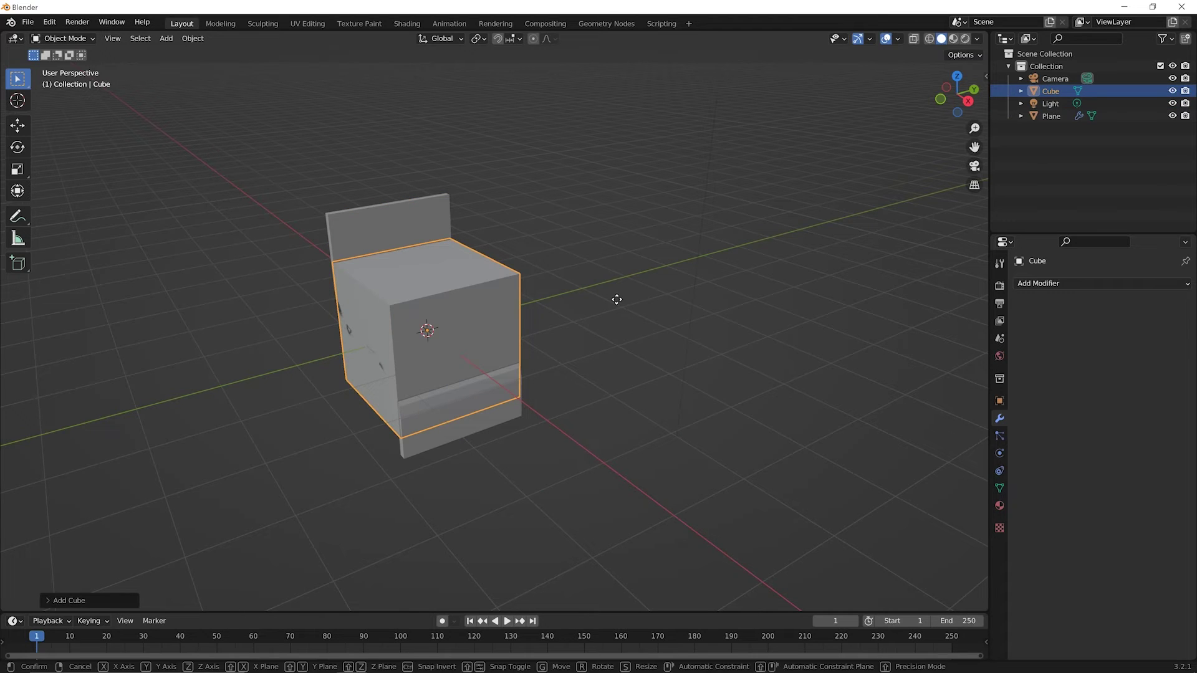
# Move the cube along Y beside the chair and lift it about 0.54 m on Z.
pyautogui.press('g')
pyautogui.press('y')
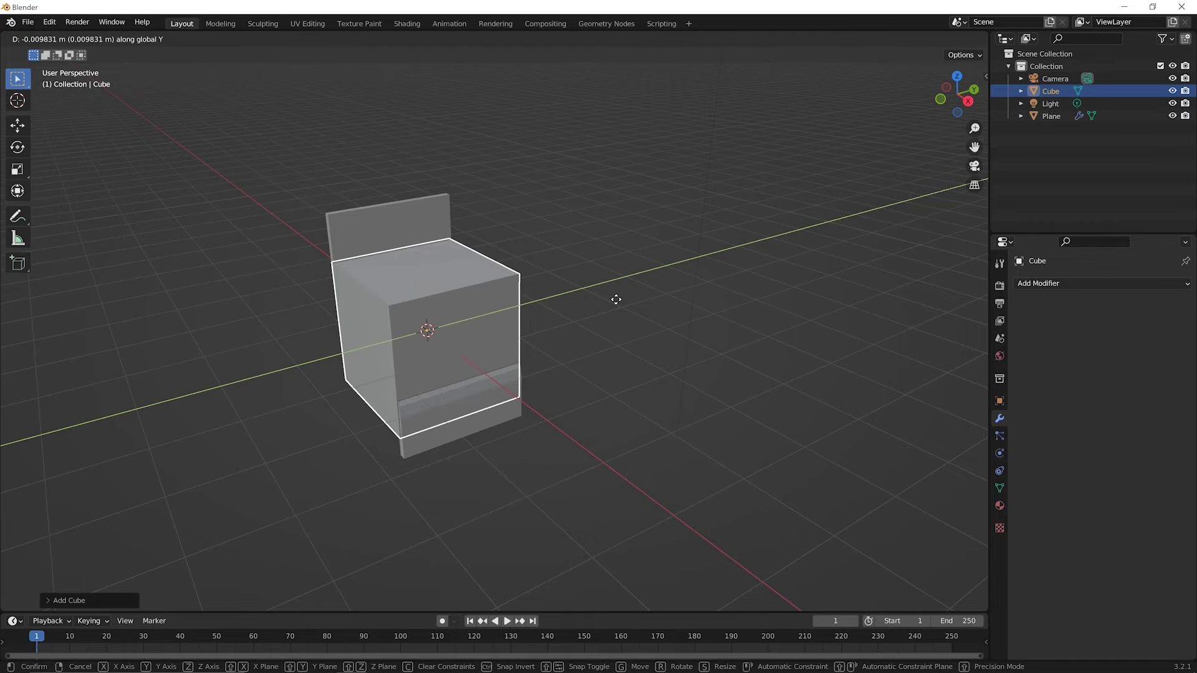
pyautogui.click(809, 230)
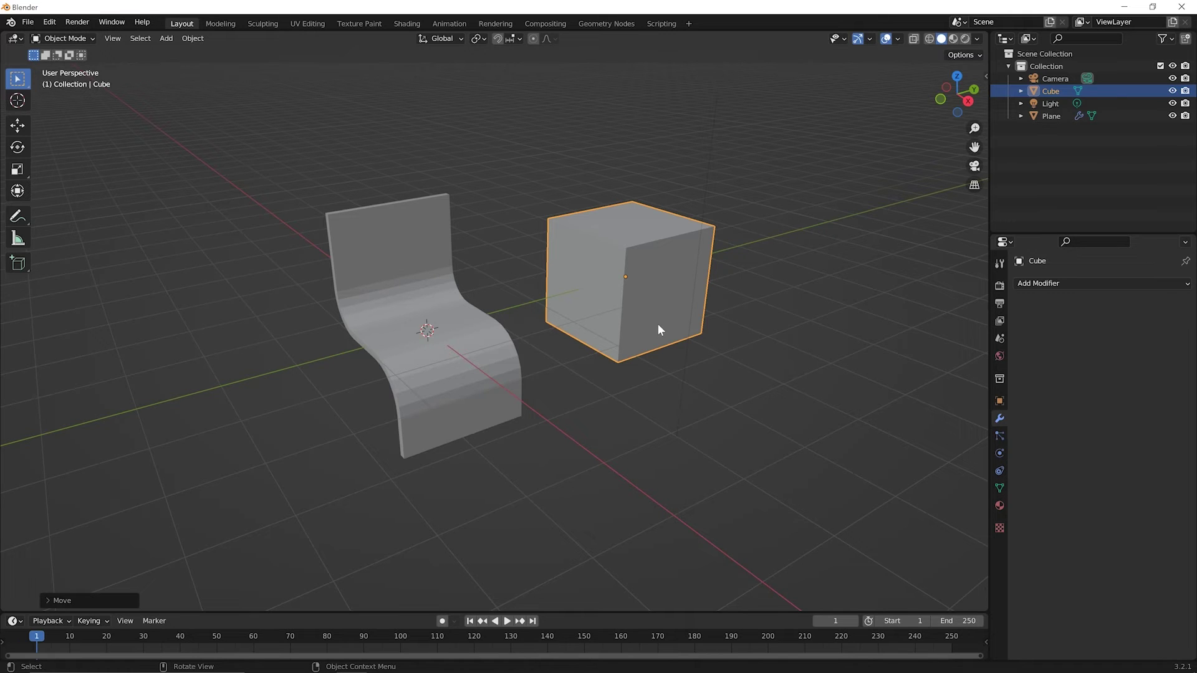
pyautogui.press('g')
pyautogui.press('z')
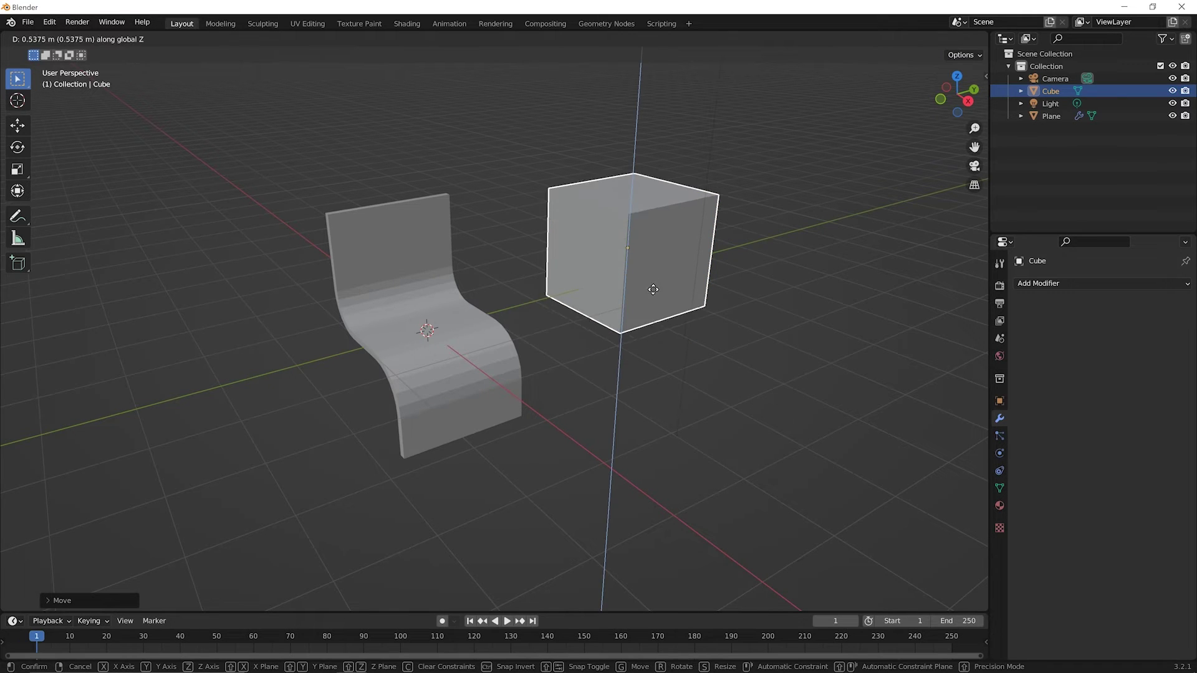
pyautogui.click(650, 269)
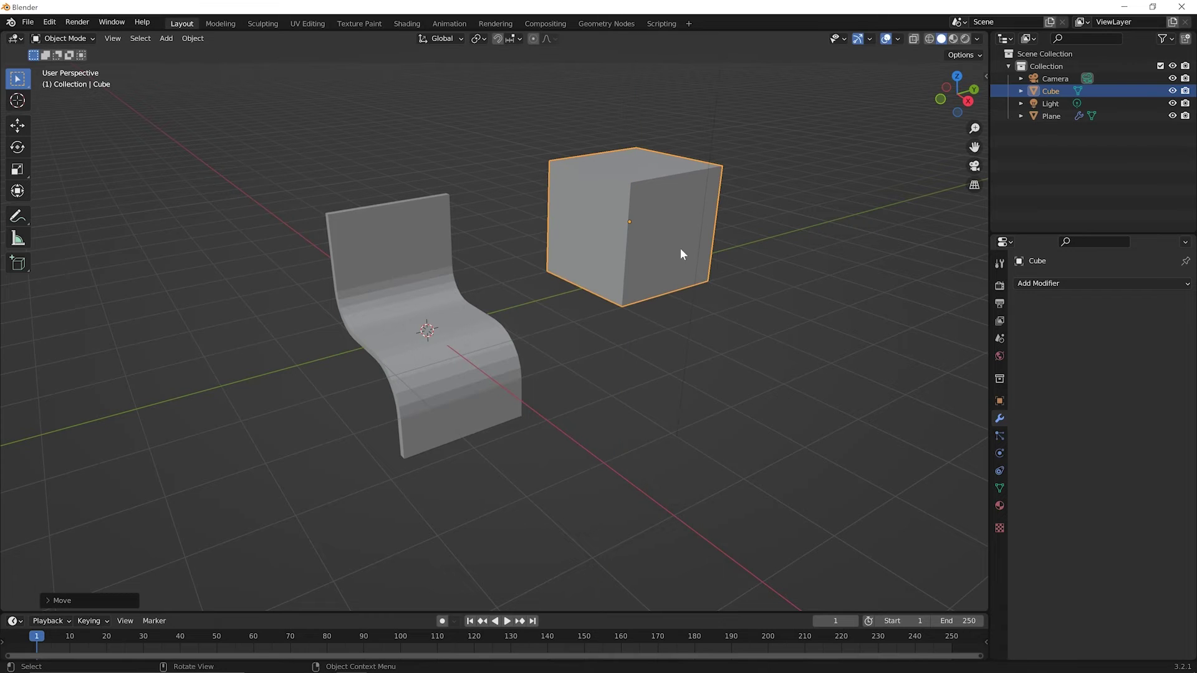
pyautogui.scroll(2, 712, 169)
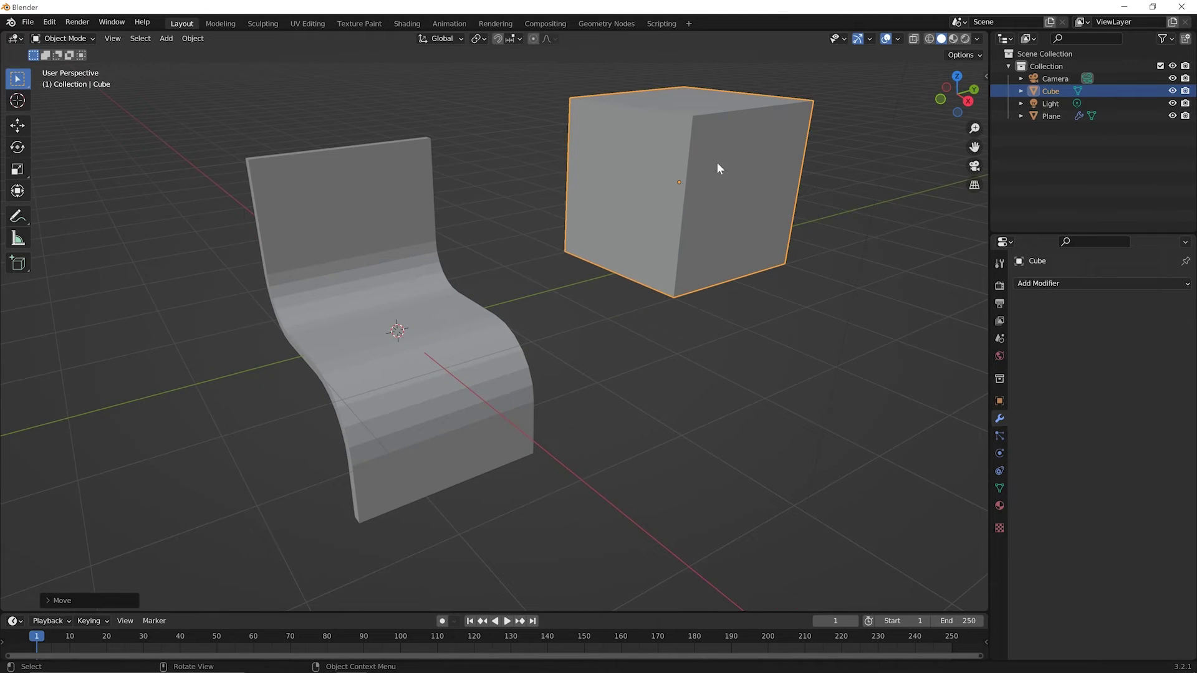
pyautogui.keyDown('shift'); pyautogui.moveTo(717, 162); pyautogui.dragTo(479, 357, button='middle'); pyautogui.keyUp('shift')
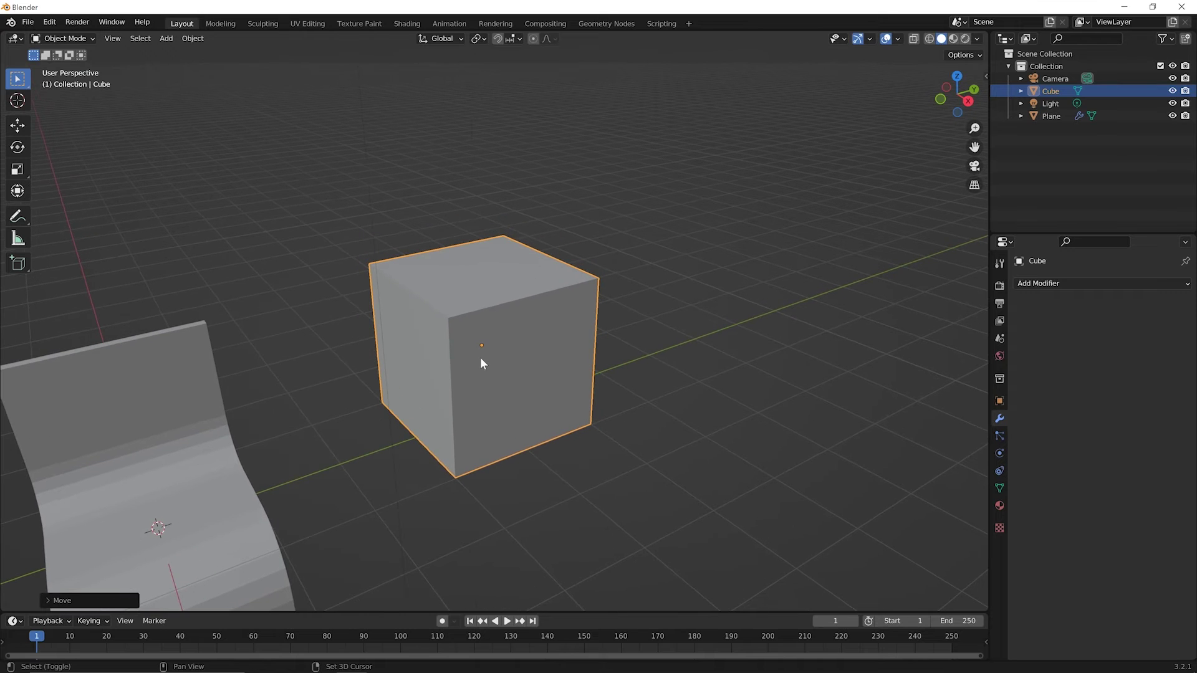
pyautogui.moveTo(518, 291)
pyautogui.mouseDown(button='middle')
pyautogui.moveTo(529, 316)
pyautogui.moveTo(513, 300)
pyautogui.mouseUp(button='middle')
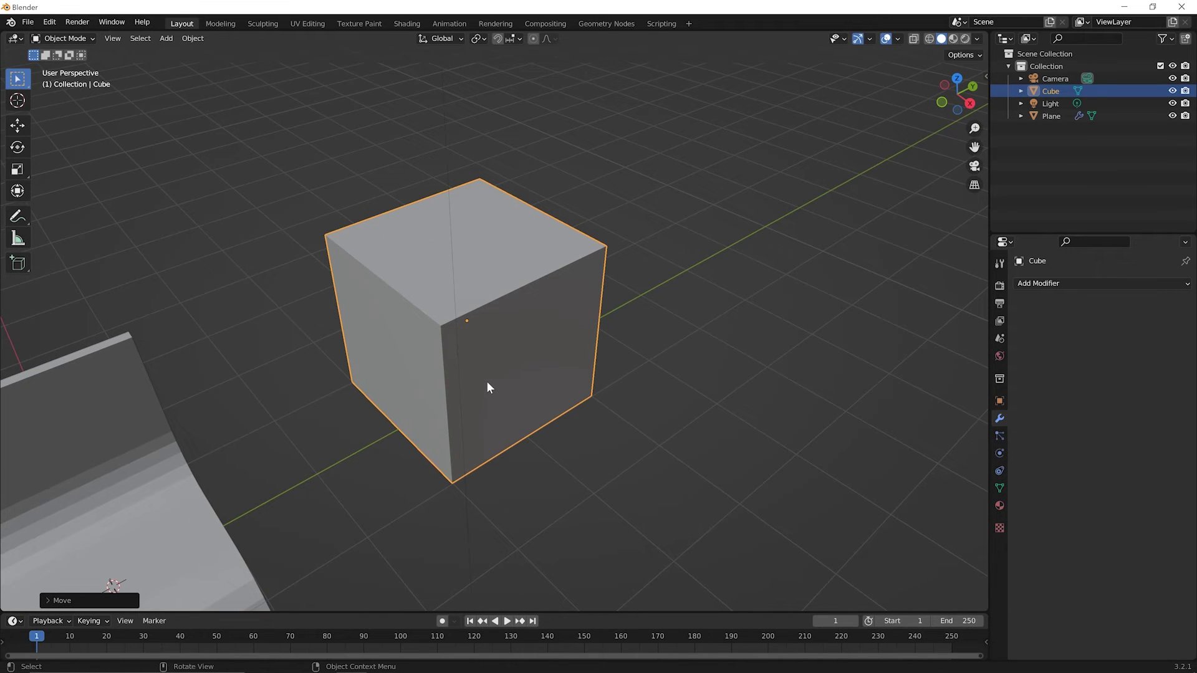
# In Edit Mode, delete the cube's top-front edge and its faces to leave an open-topped box.
pyautogui.press('Tab')
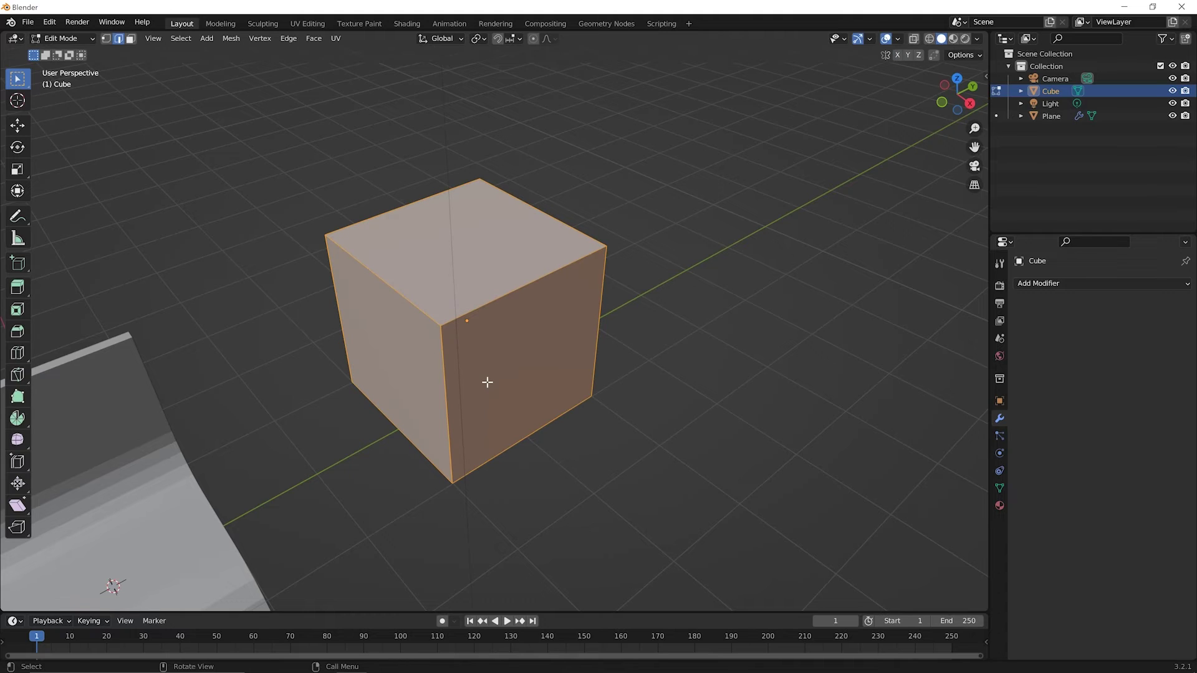
pyautogui.click(563, 446)
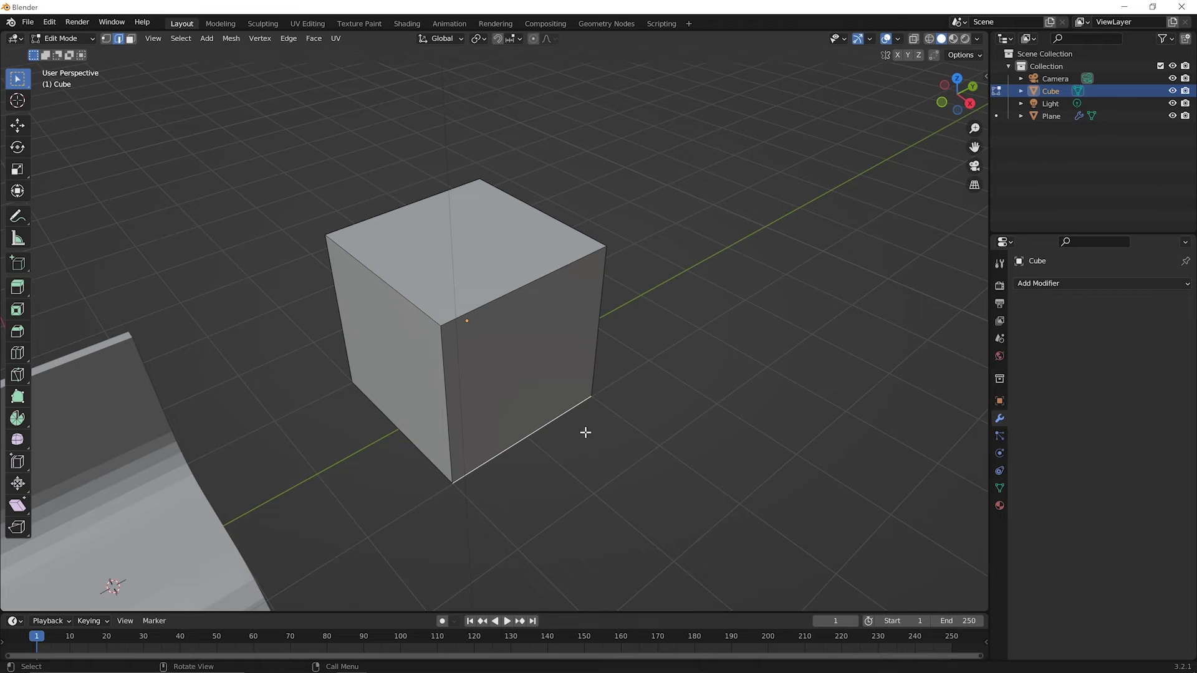
pyautogui.click(504, 295)
pyautogui.press('x')
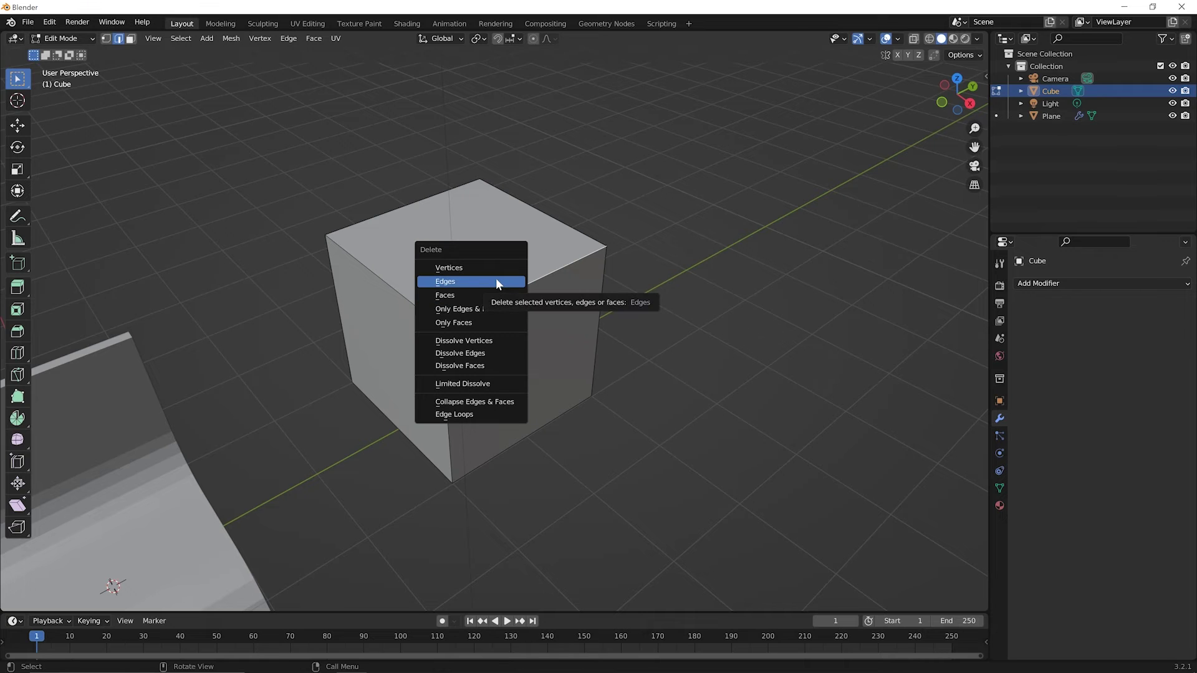
pyautogui.click(497, 281)
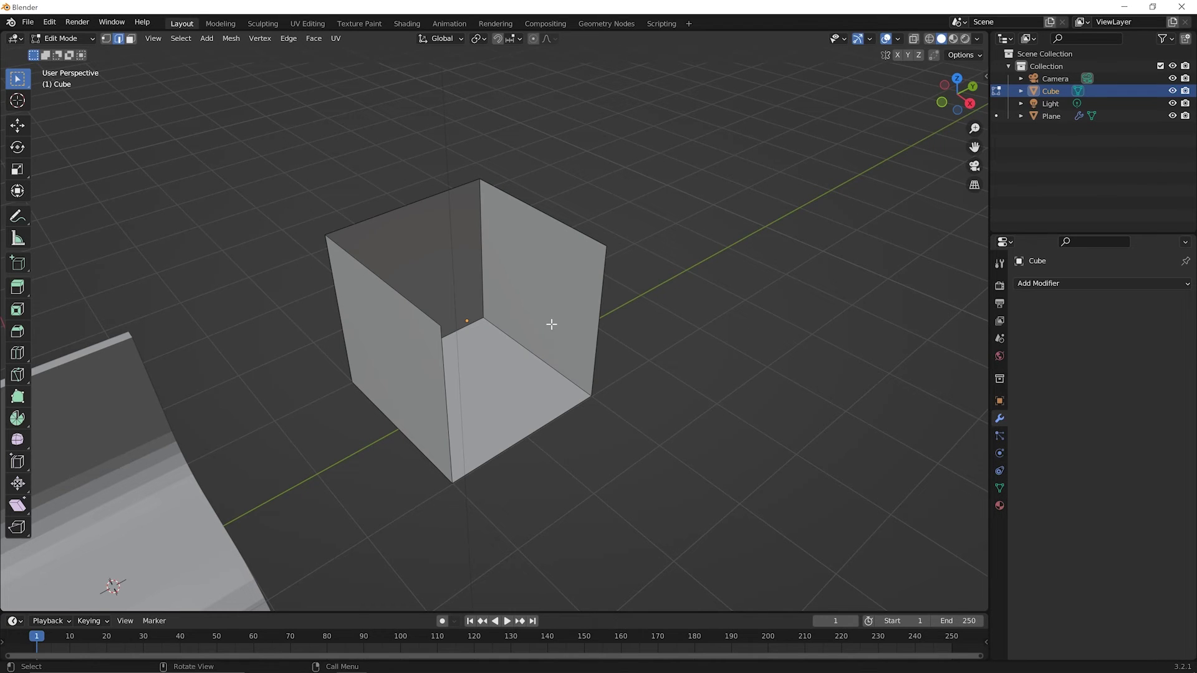
pyautogui.moveTo(550, 323)
pyautogui.mouseDown(button='middle')
pyautogui.moveTo(457, 326)
pyautogui.moveTo(555, 308)
pyautogui.mouseUp(button='middle')
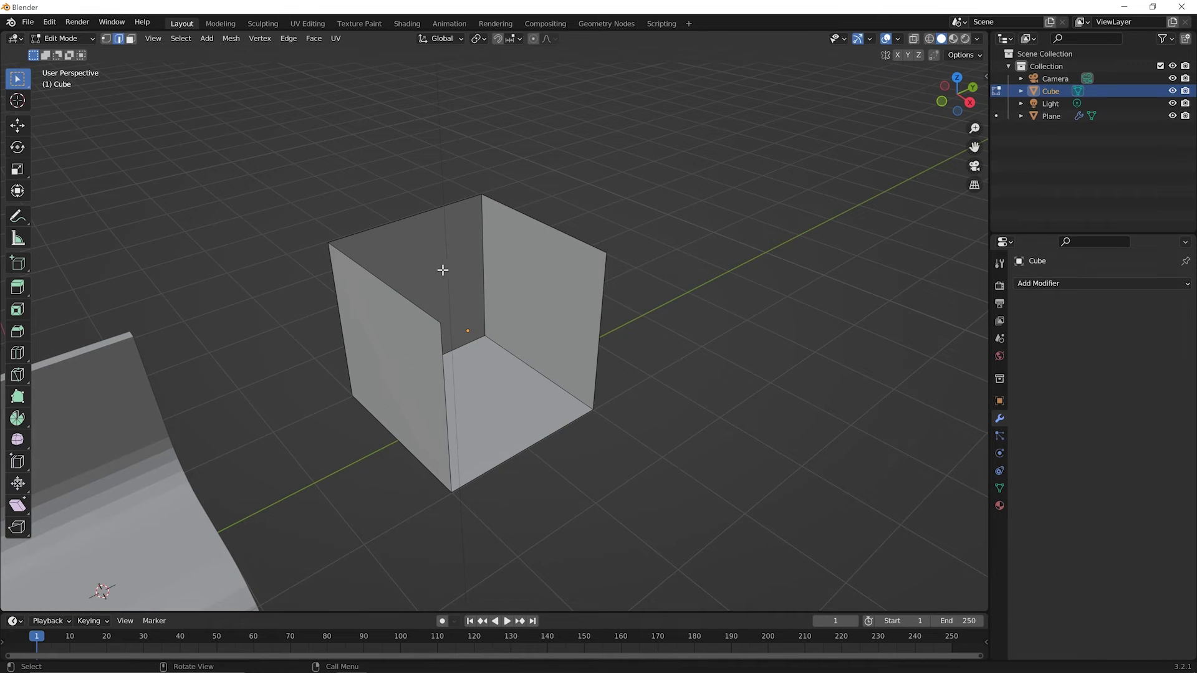
pyautogui.moveTo(516, 398); pyautogui.dragTo(508, 417, button='middle')
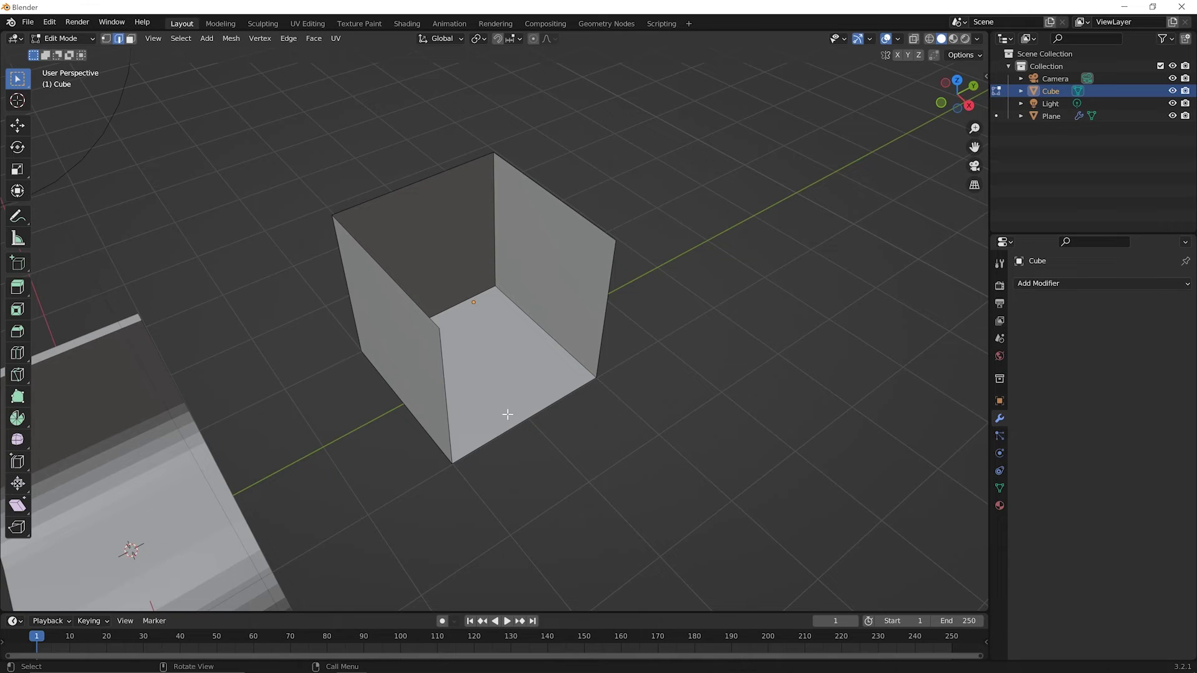
pyautogui.press('Tab')
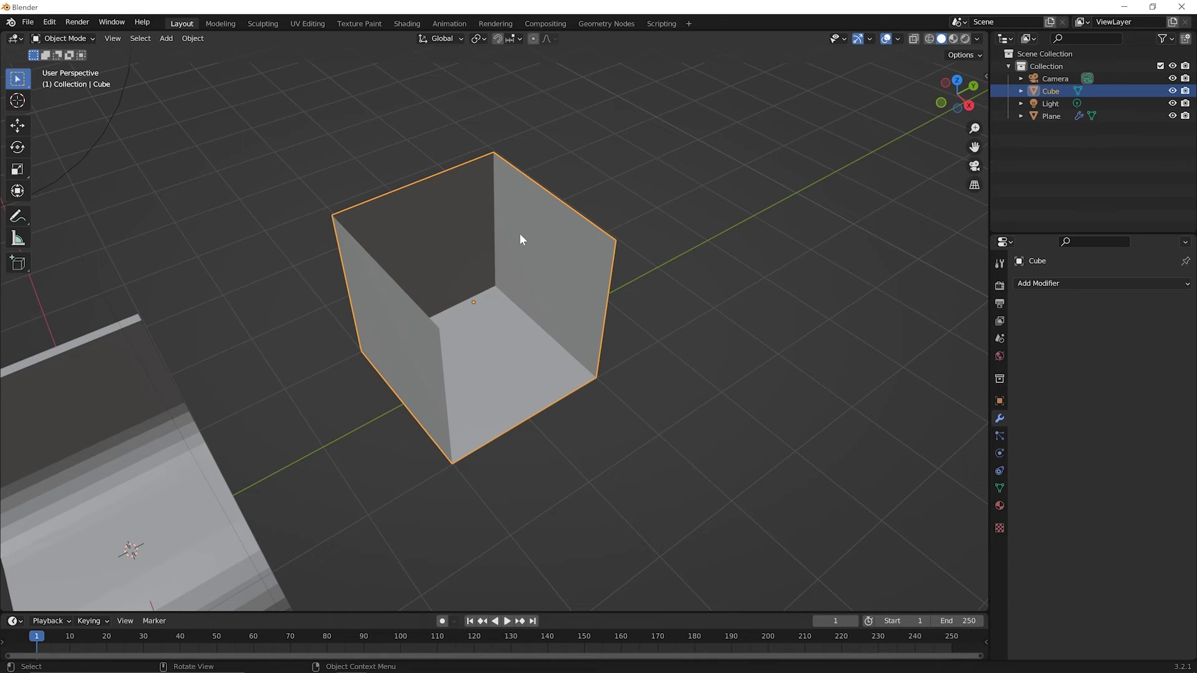
# Add a Solidify modifier to the open box and set its Thickness to 0.79 m.
pyautogui.click(1075, 282)
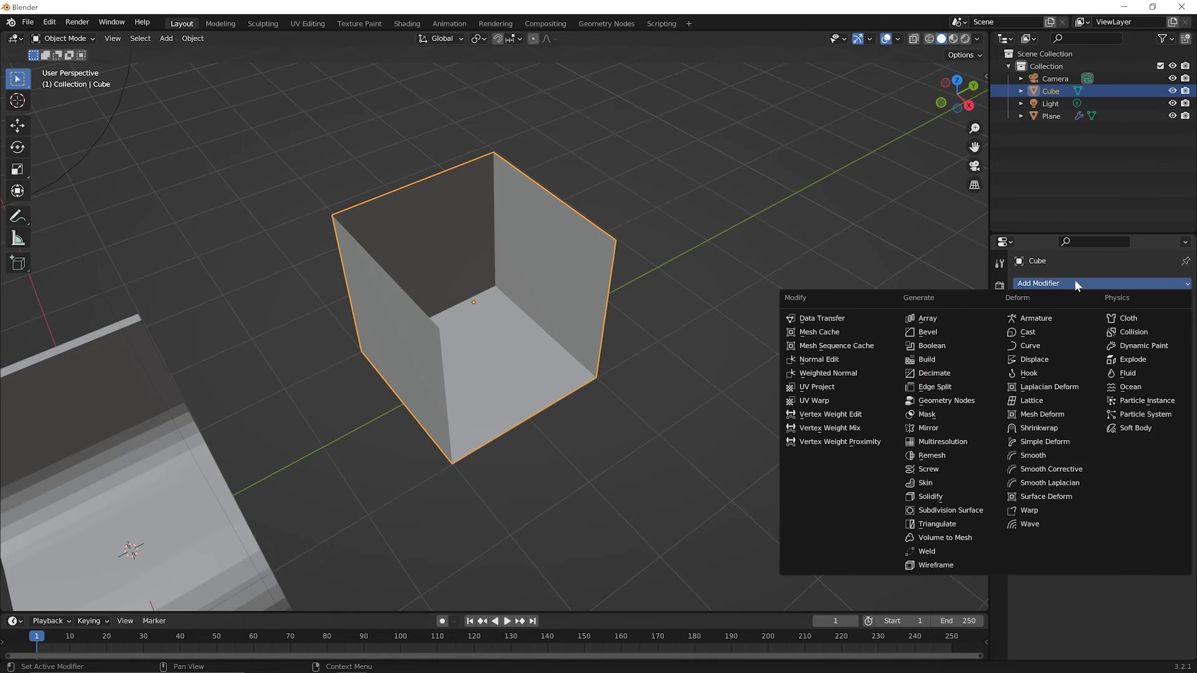
pyautogui.click(935, 497)
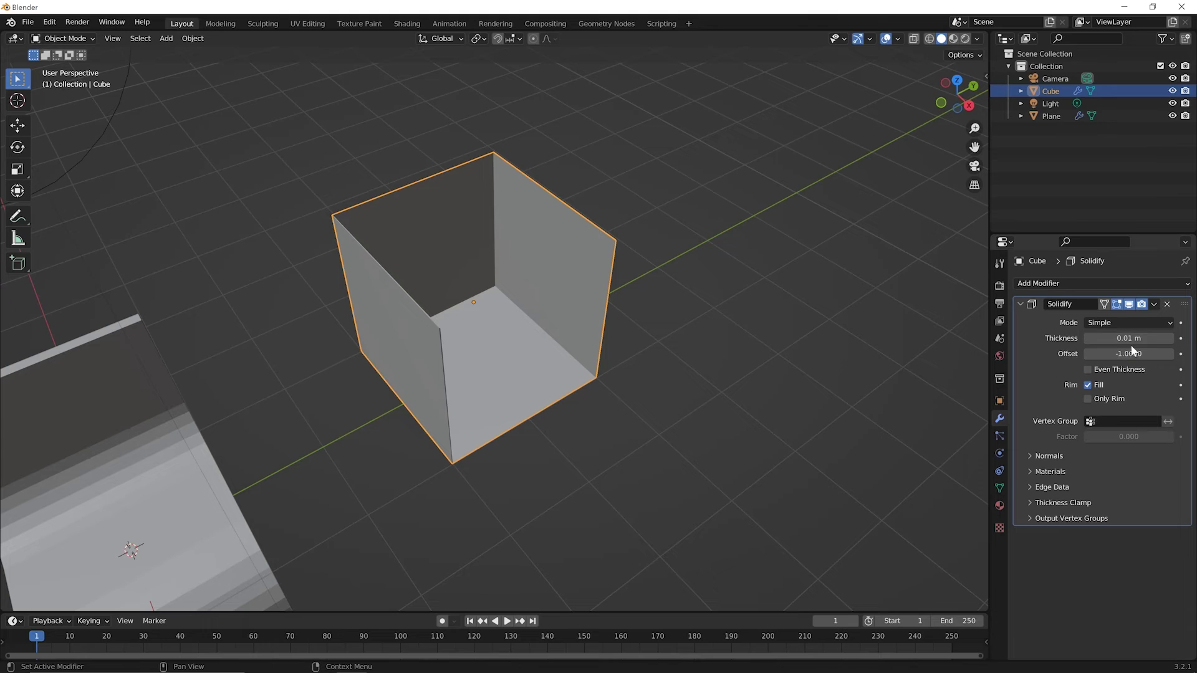
pyautogui.moveTo(1131, 339); pyautogui.dragTo(1178, 338)
pyautogui.moveTo(584, 388)
pyautogui.mouseDown(button='middle')
pyautogui.moveTo(574, 350)
pyautogui.moveTo(539, 327)
pyautogui.moveTo(526, 326)
pyautogui.moveTo(540, 379)
pyautogui.moveTo(526, 374)
pyautogui.mouseUp(button='middle')
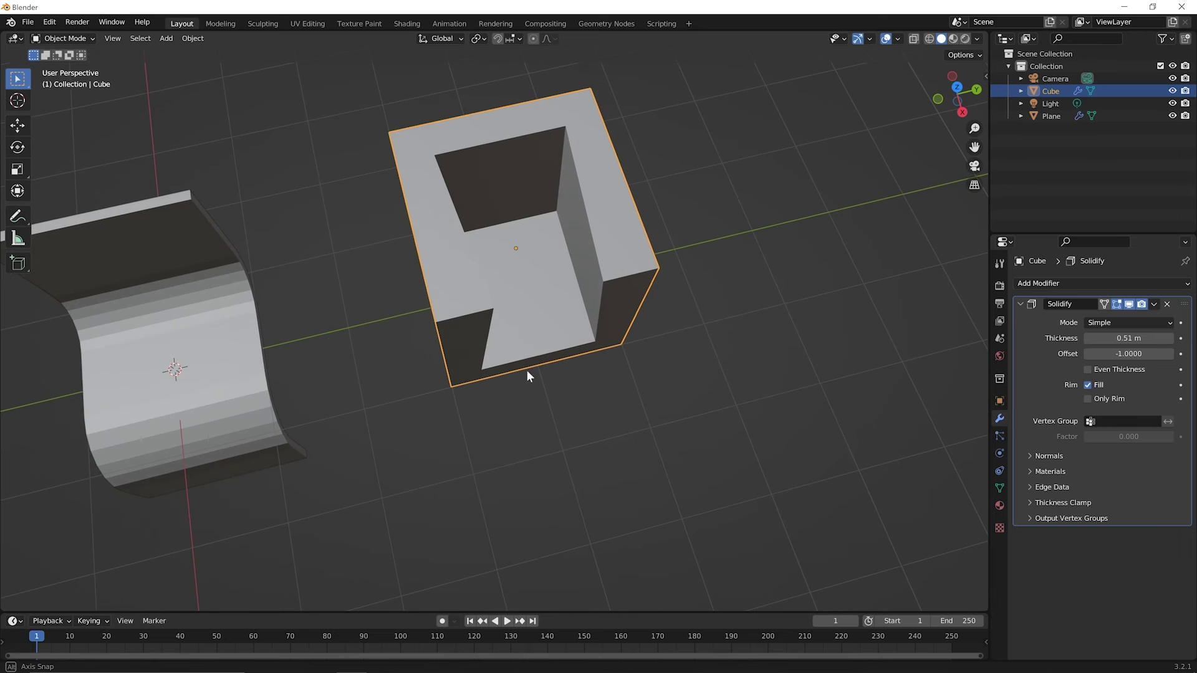
pyautogui.moveTo(484, 283); pyautogui.dragTo(535, 282, button='middle')
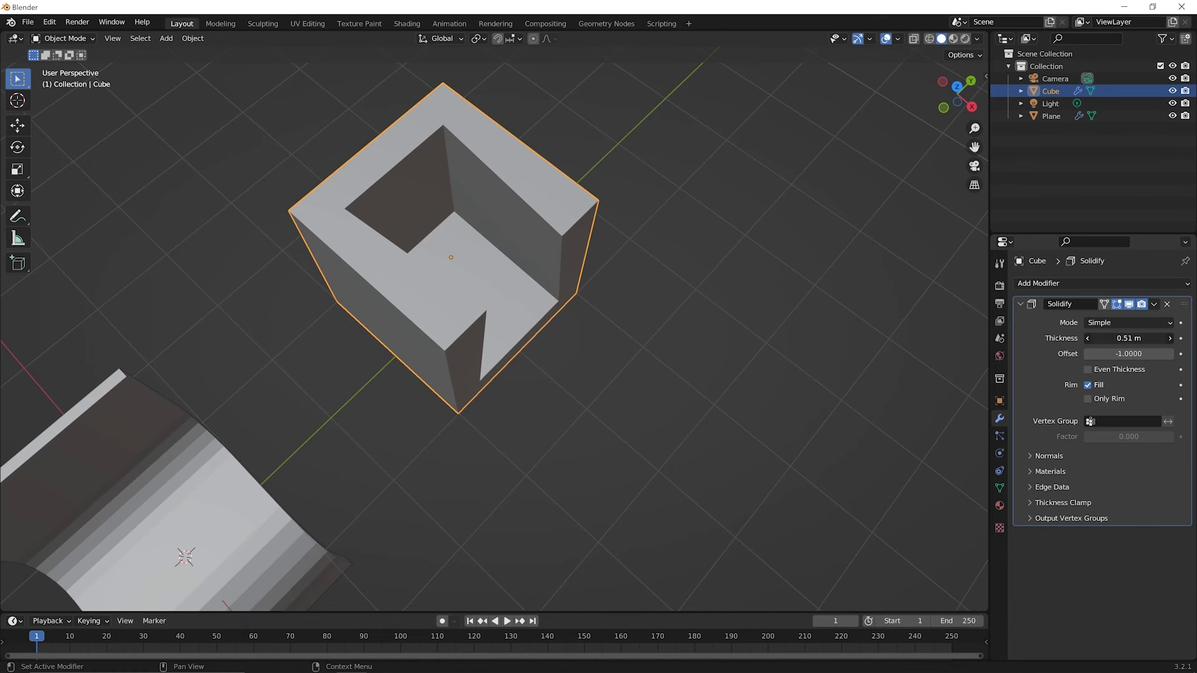
pyautogui.moveTo(1128, 337)
pyautogui.mouseDown()
pyautogui.moveTo(1181, 338)
pyautogui.moveTo(1147, 338)
pyautogui.mouseUp()
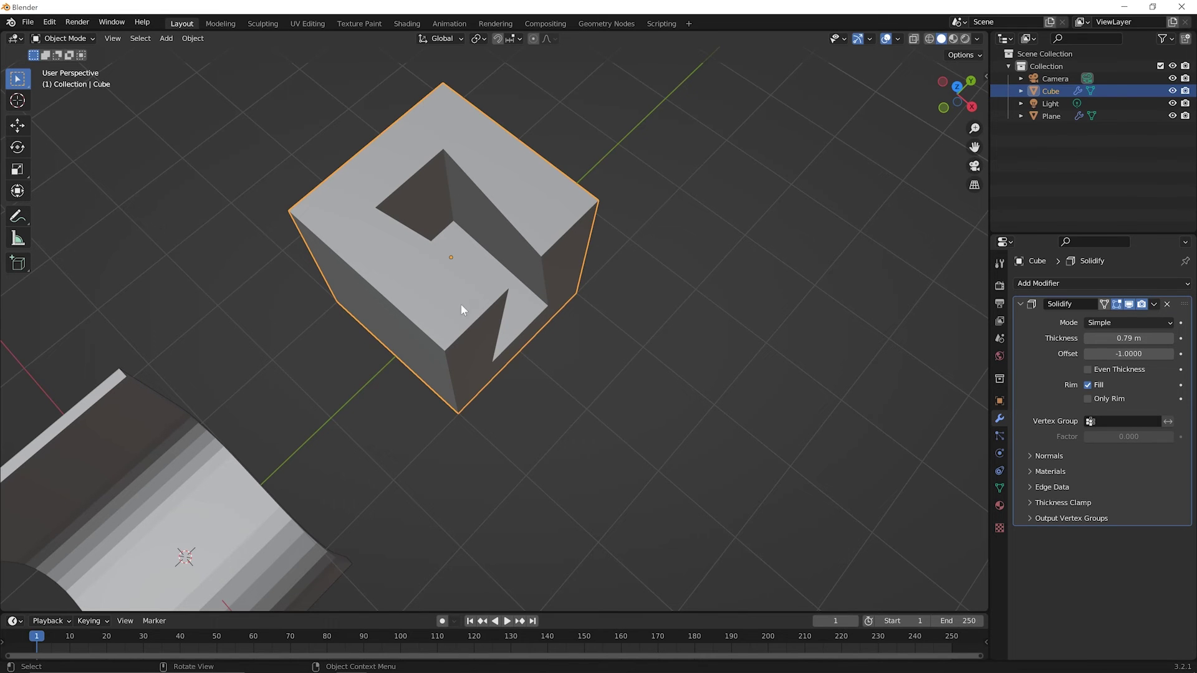
pyautogui.moveTo(454, 288); pyautogui.dragTo(503, 278, button='middle')
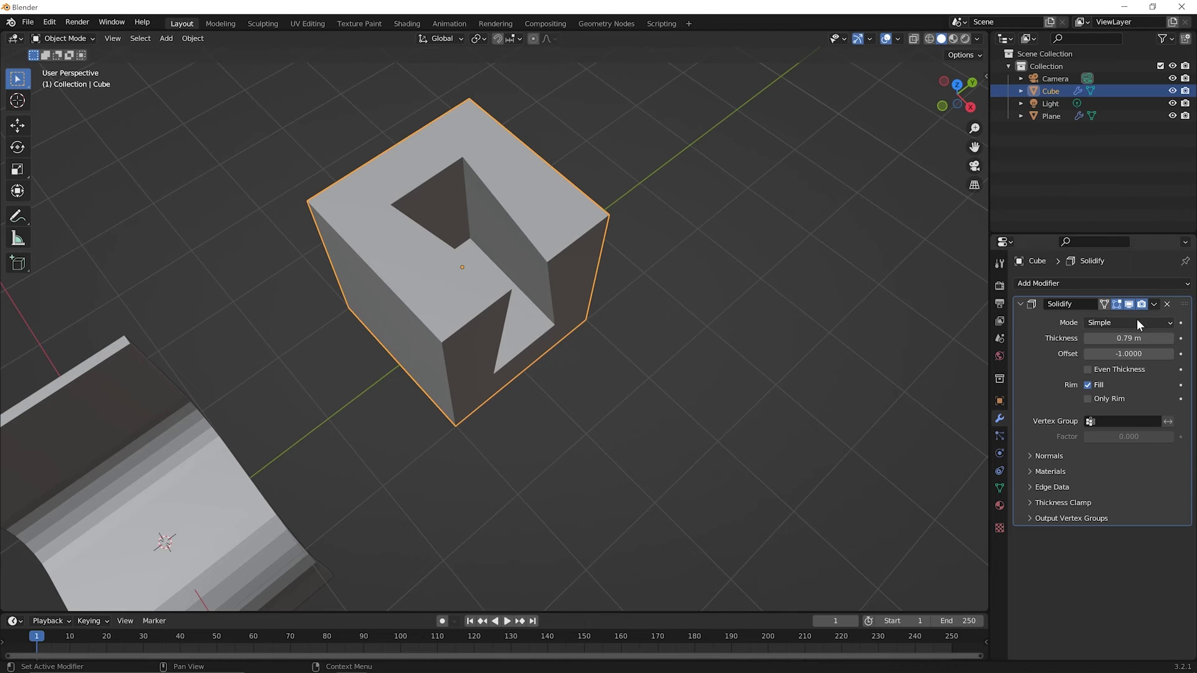
# Enable Even Thickness on the box's Solidify and reduce Thickness to 0.14 m.
pyautogui.click(1087, 370)
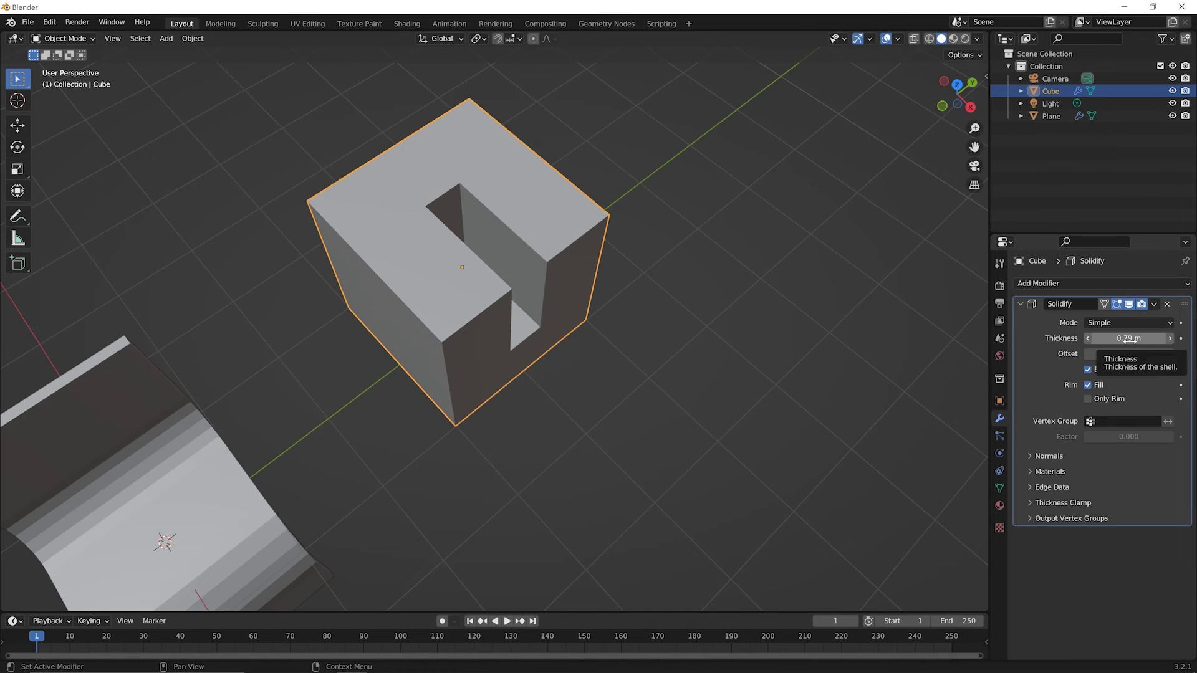
pyautogui.moveTo(1129, 339); pyautogui.dragTo(1072, 340)
pyautogui.moveTo(481, 348); pyautogui.dragTo(455, 368, button='middle')
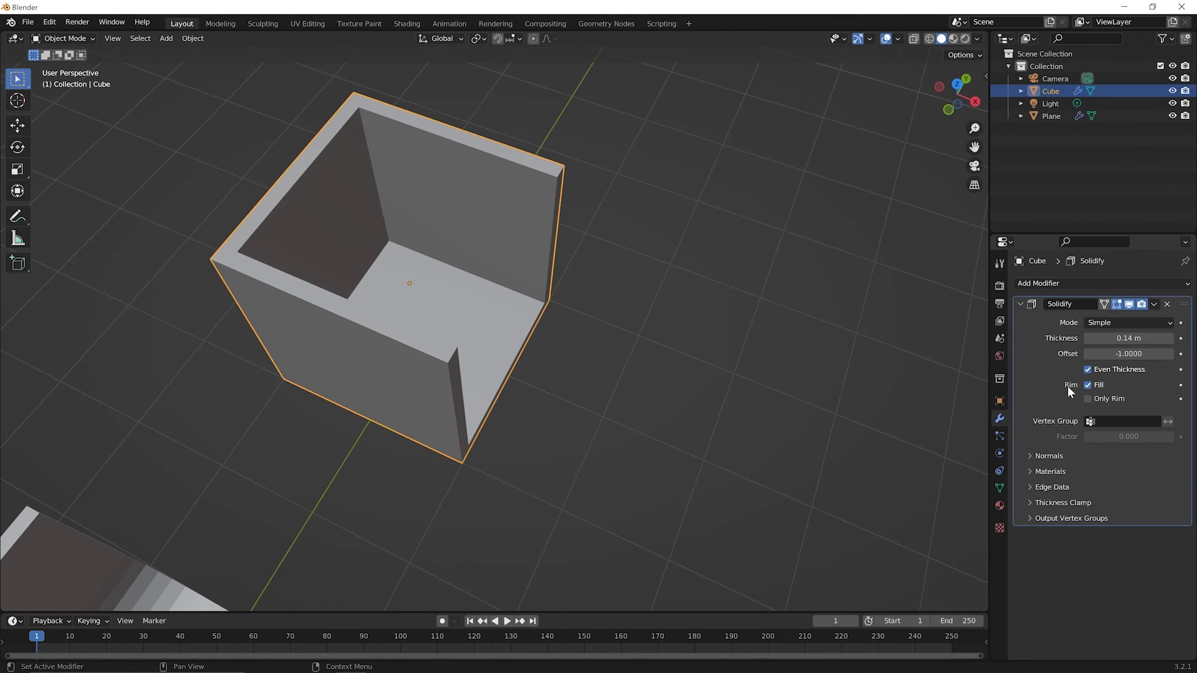
pyautogui.click(1087, 385)
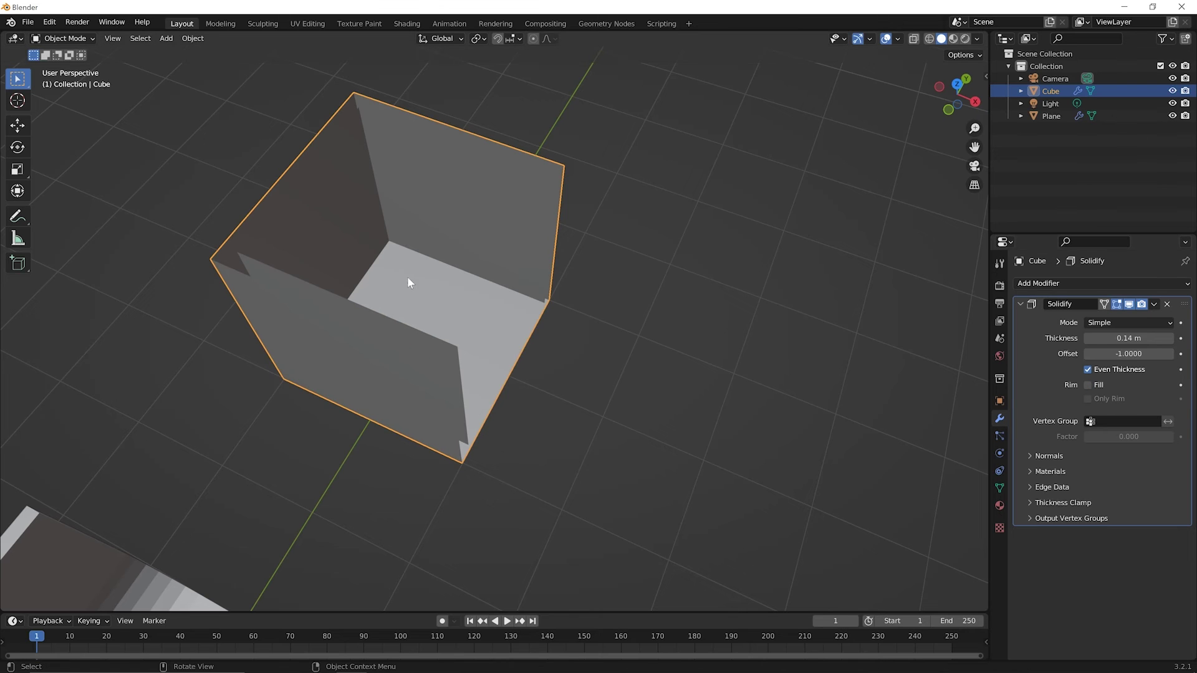
pyautogui.moveTo(369, 316); pyautogui.dragTo(428, 363, button='middle')
pyautogui.moveTo(391, 286); pyautogui.dragTo(409, 329, button='middle')
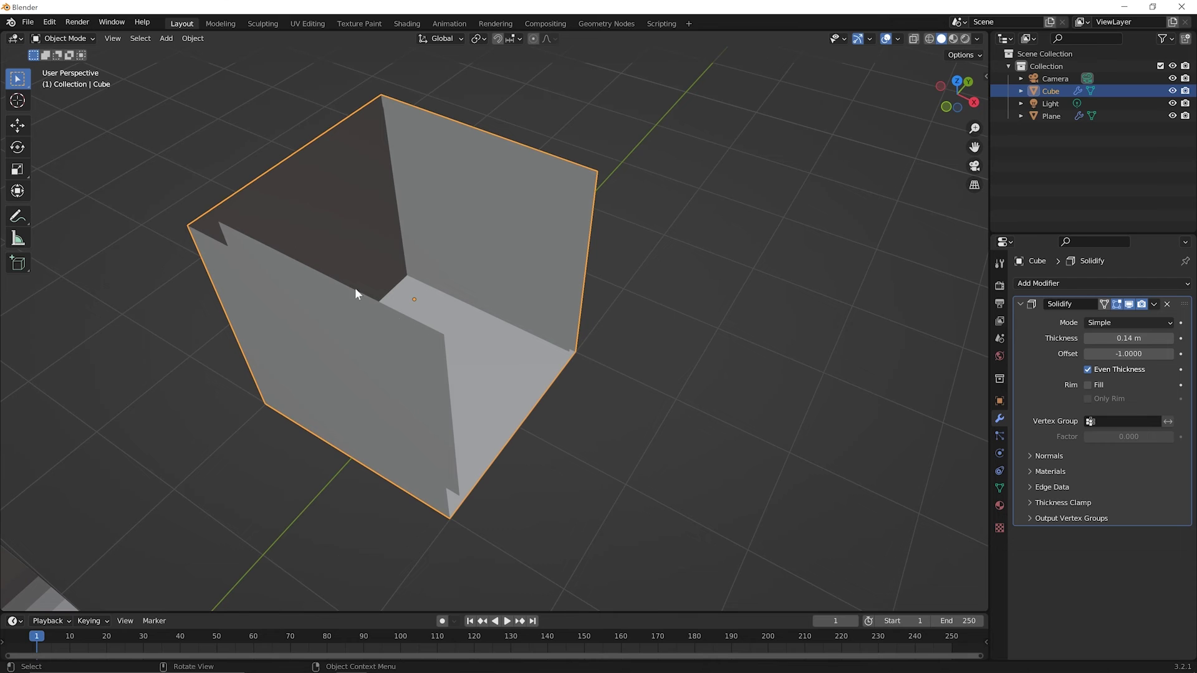
pyautogui.moveTo(551, 167)
pyautogui.mouseDown(button='middle')
pyautogui.moveTo(515, 207)
pyautogui.moveTo(392, 174)
pyautogui.moveTo(420, 194)
pyautogui.moveTo(505, 174)
pyautogui.moveTo(569, 187)
pyautogui.mouseUp(button='middle')
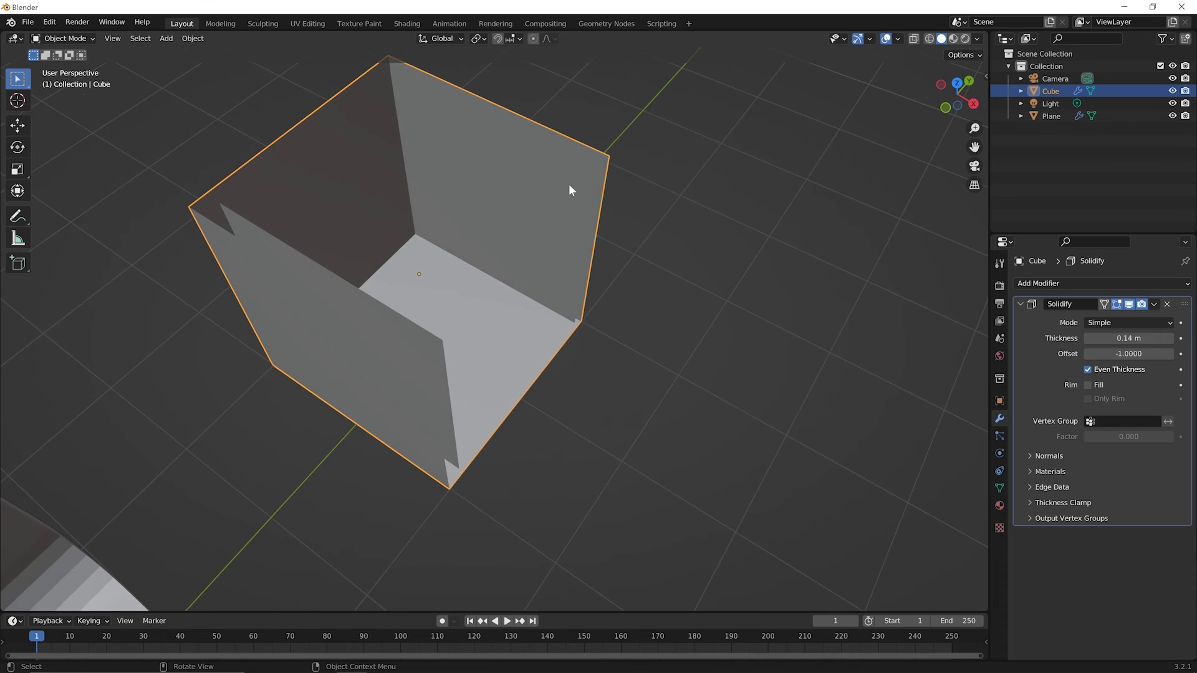
pyautogui.click(1087, 385)
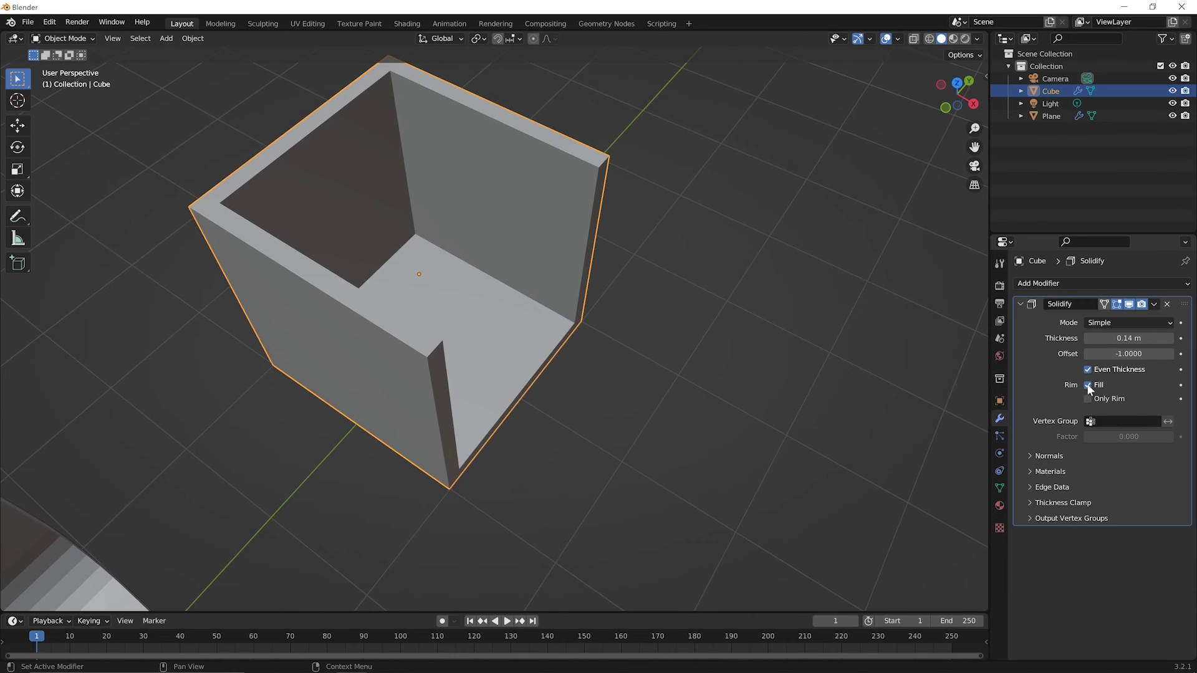
pyautogui.moveTo(469, 409); pyautogui.dragTo(423, 354, button='middle')
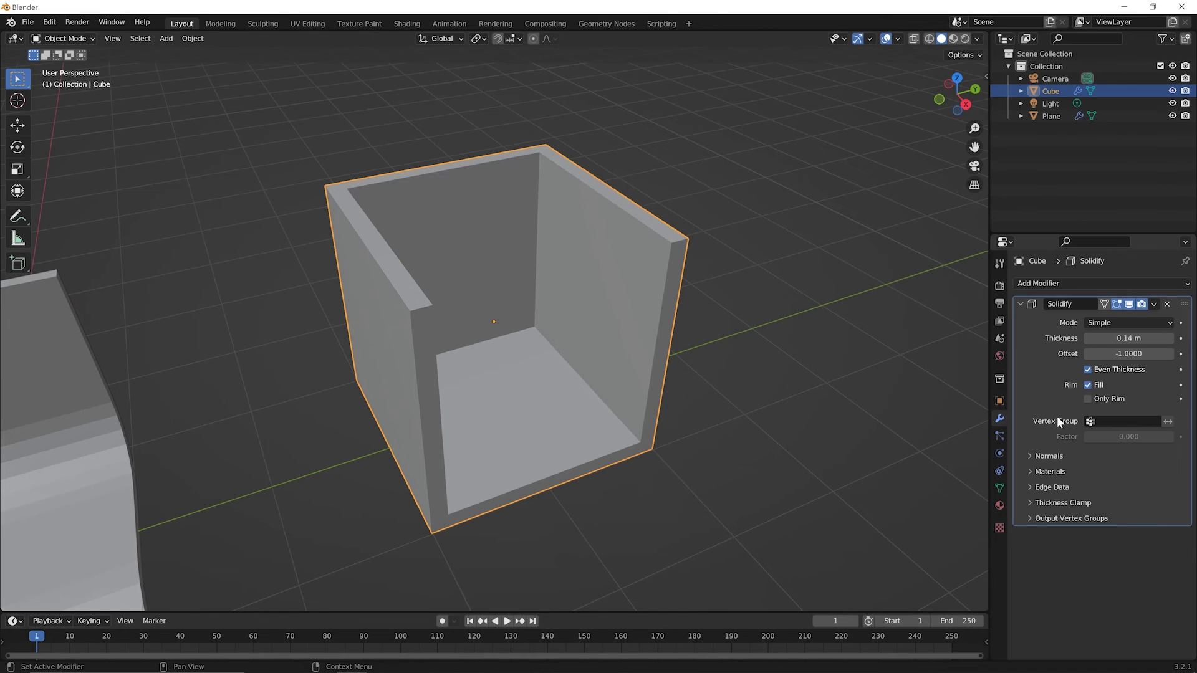
# Enable Only Rim on the box's Solidify, inspect the rim-only result, then disable it again.
pyautogui.click(1088, 398)
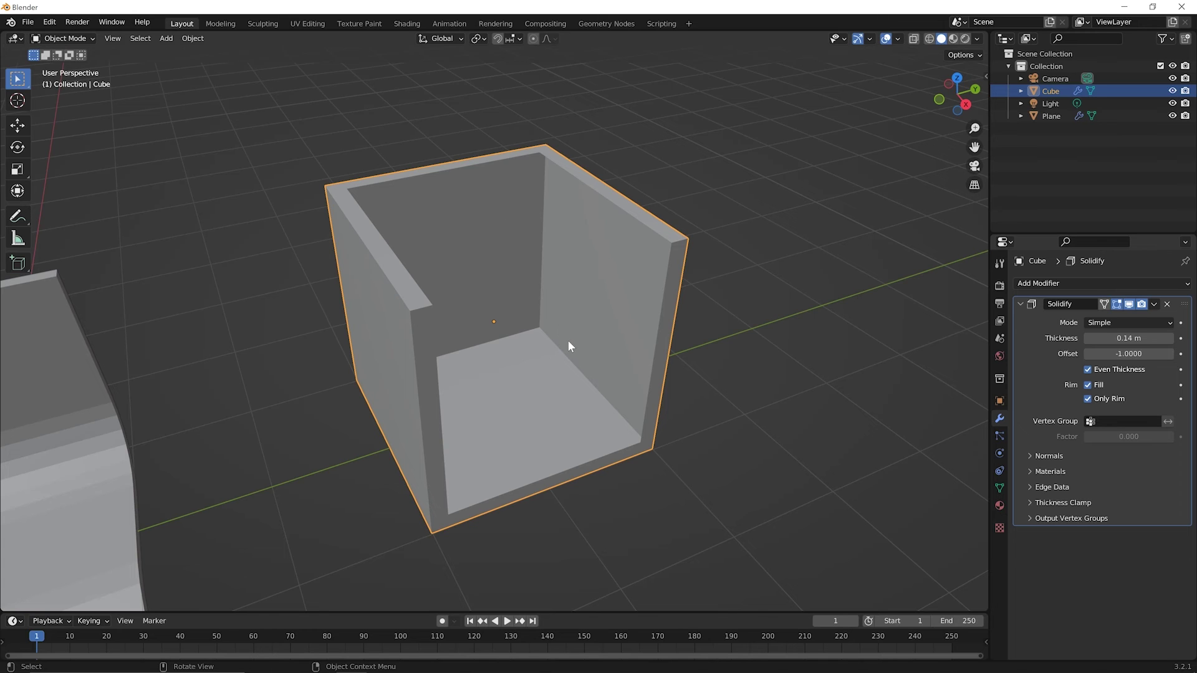
pyautogui.scroll(5, 568, 338)
pyautogui.moveTo(568, 337); pyautogui.dragTo(558, 311, button='middle')
pyautogui.moveTo(586, 360); pyautogui.dragTo(548, 260, button='middle')
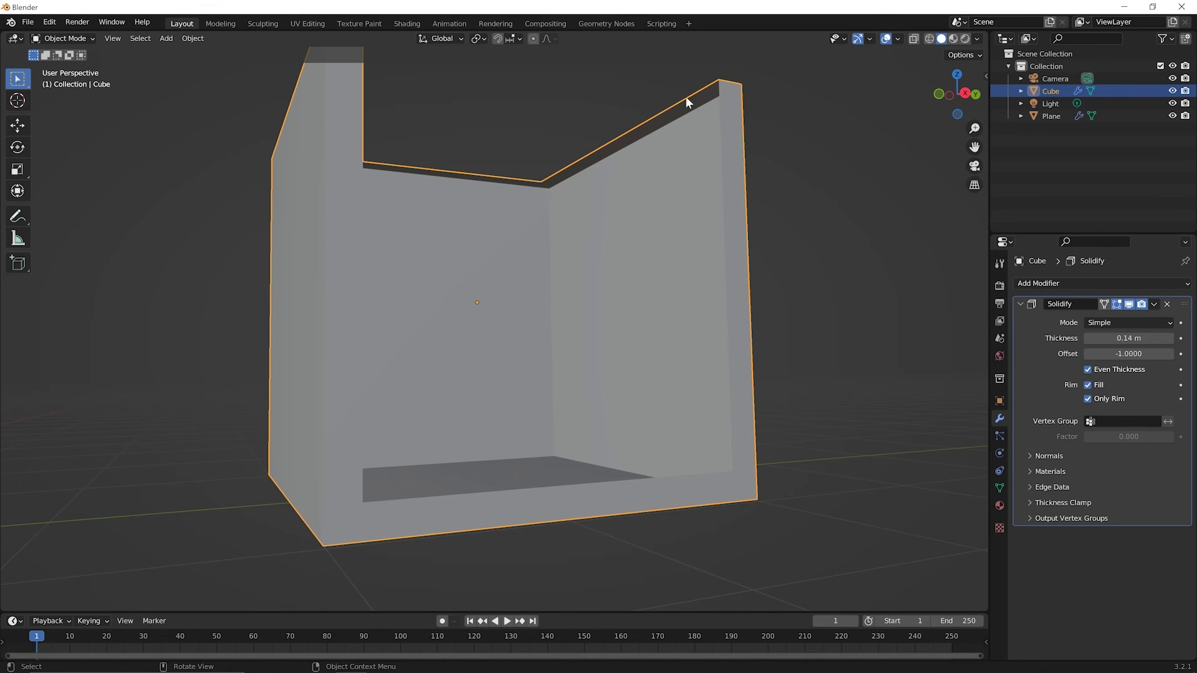
pyautogui.moveTo(684, 473); pyautogui.dragTo(680, 506, button='middle')
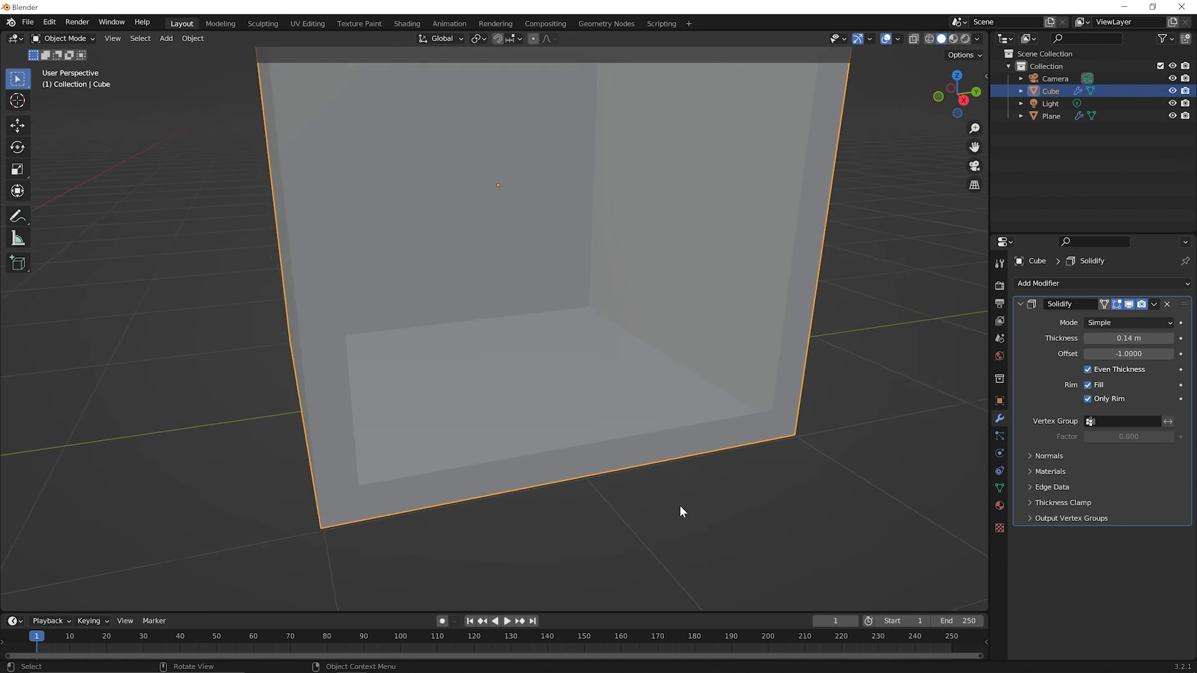
pyautogui.scroll(-3, 679, 506)
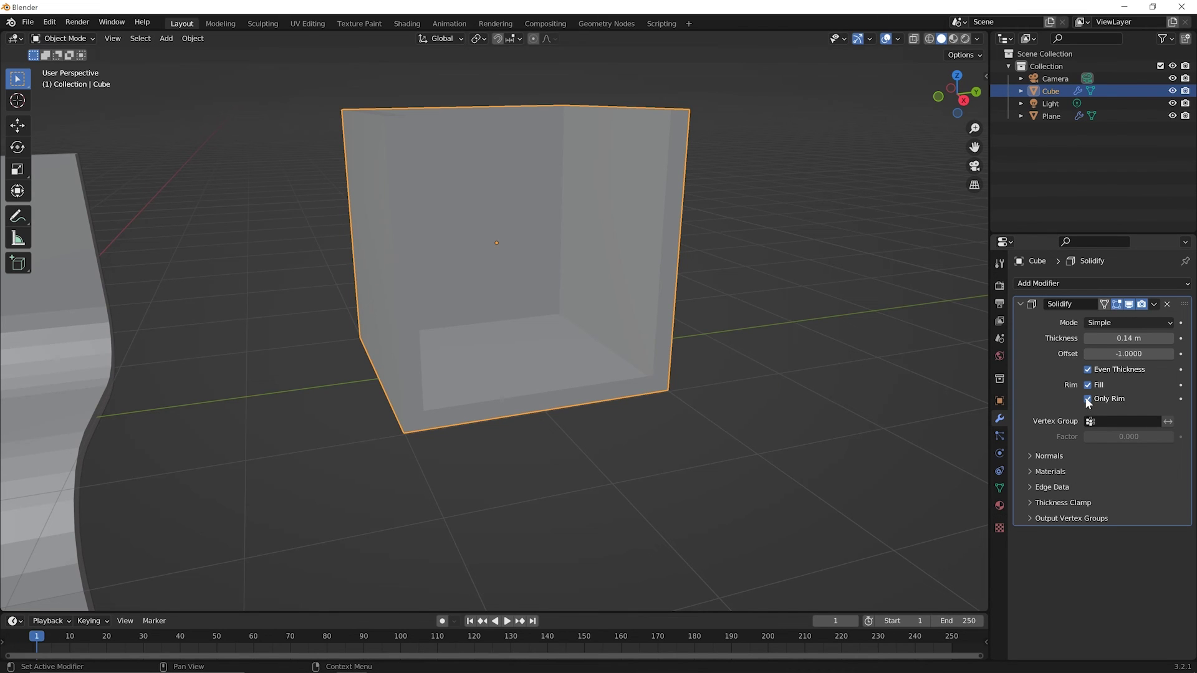
pyautogui.click(1087, 399)
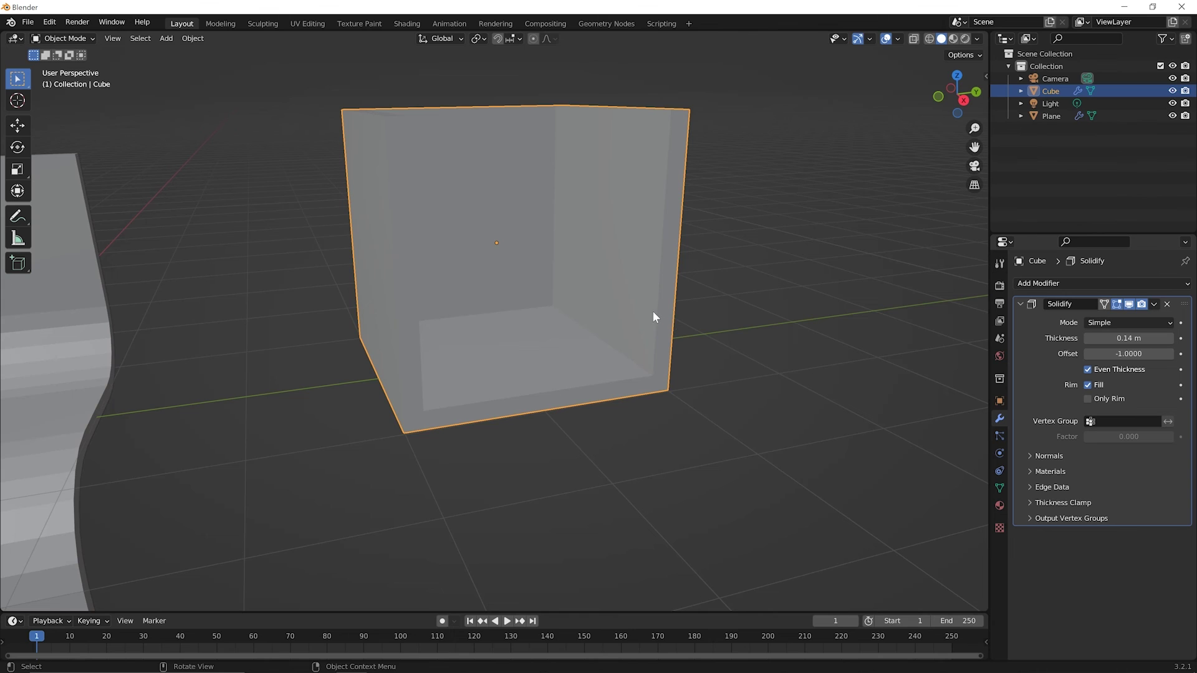
# Inspect the box and curved plane from several angles and expand the Solidify modifier's extra options.
pyautogui.moveTo(652, 310); pyautogui.dragTo(664, 342, button='middle')
pyautogui.scroll(-3, 665, 342)
pyautogui.moveTo(543, 371); pyautogui.dragTo(669, 346, button='middle')
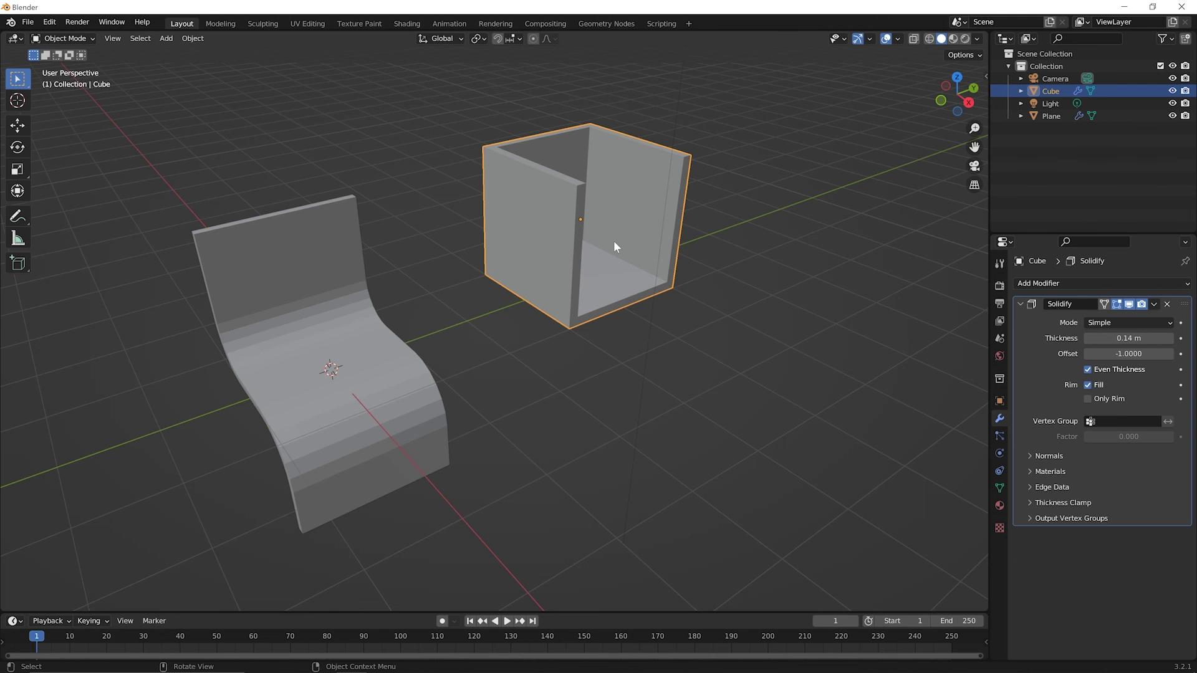
pyautogui.moveTo(614, 247)
pyautogui.mouseDown(button='middle')
pyautogui.moveTo(476, 235)
pyautogui.moveTo(630, 240)
pyautogui.mouseUp(button='middle')
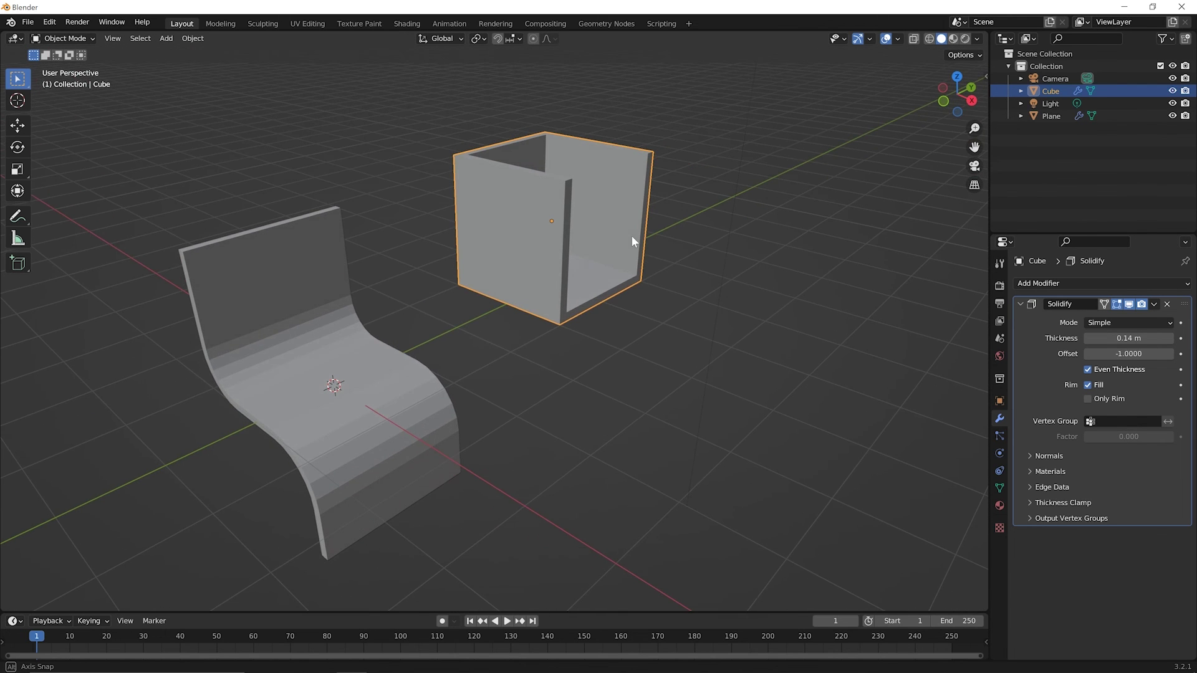
pyautogui.click(1153, 304)
pyautogui.moveTo(300, 438); pyautogui.dragTo(320, 393, button='middle')
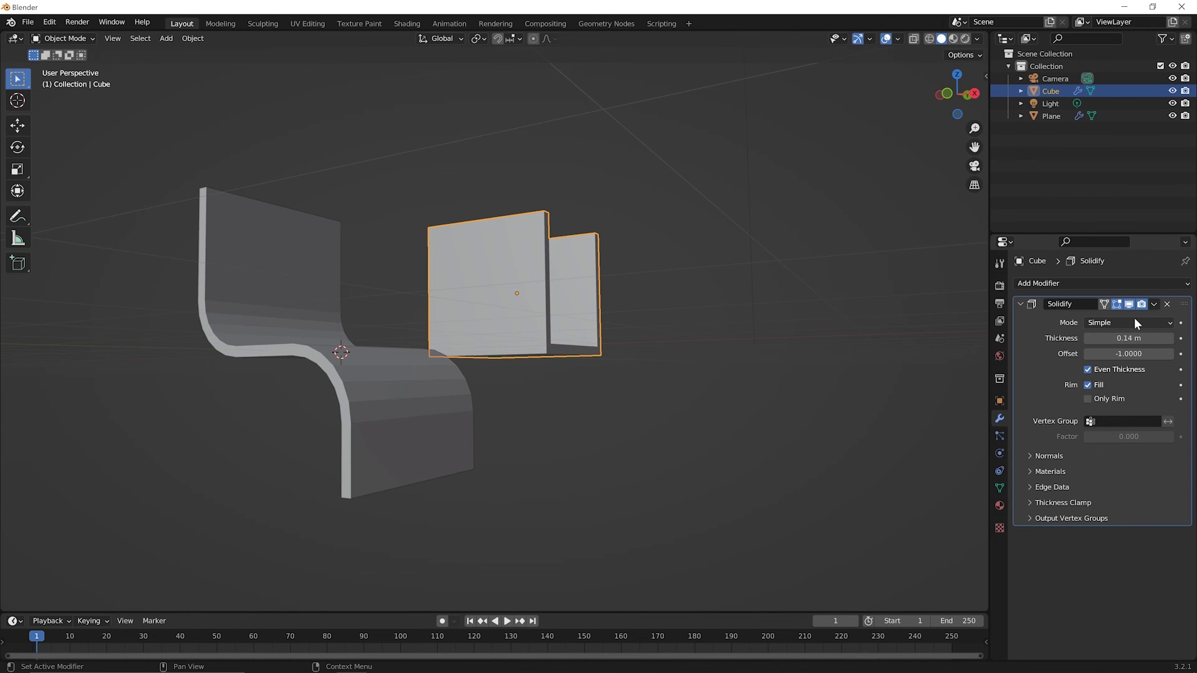
pyautogui.moveTo(600, 441); pyautogui.dragTo(559, 502, button='middle')
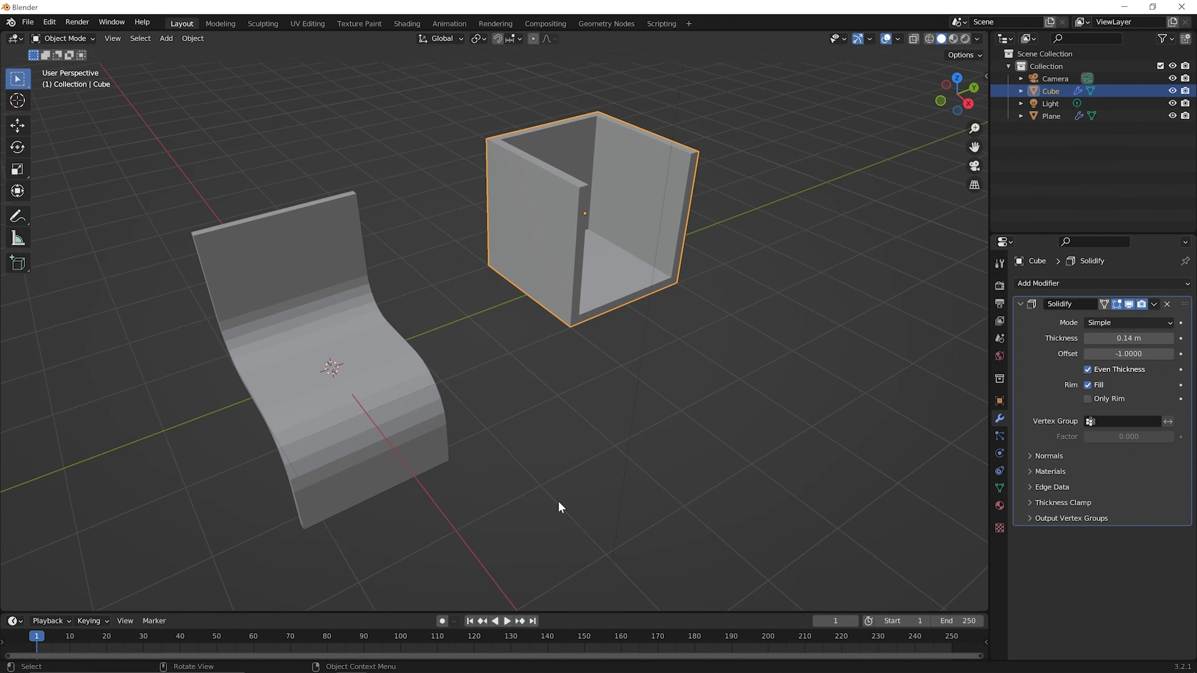